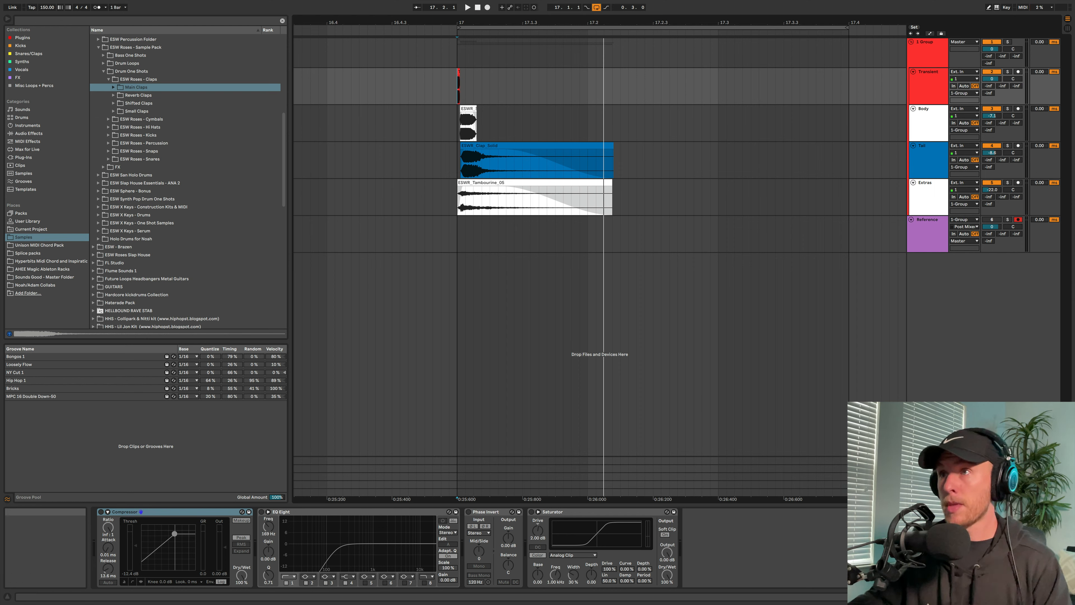
Solo the Transient track and play it back on its own
left_click(929, 83)
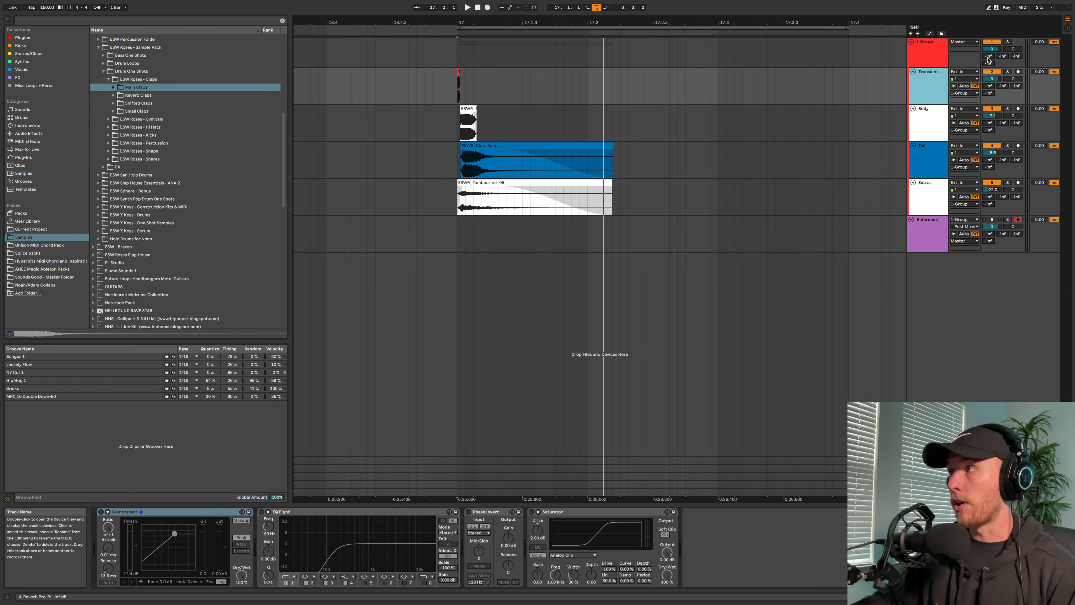
left_click(1007, 72)
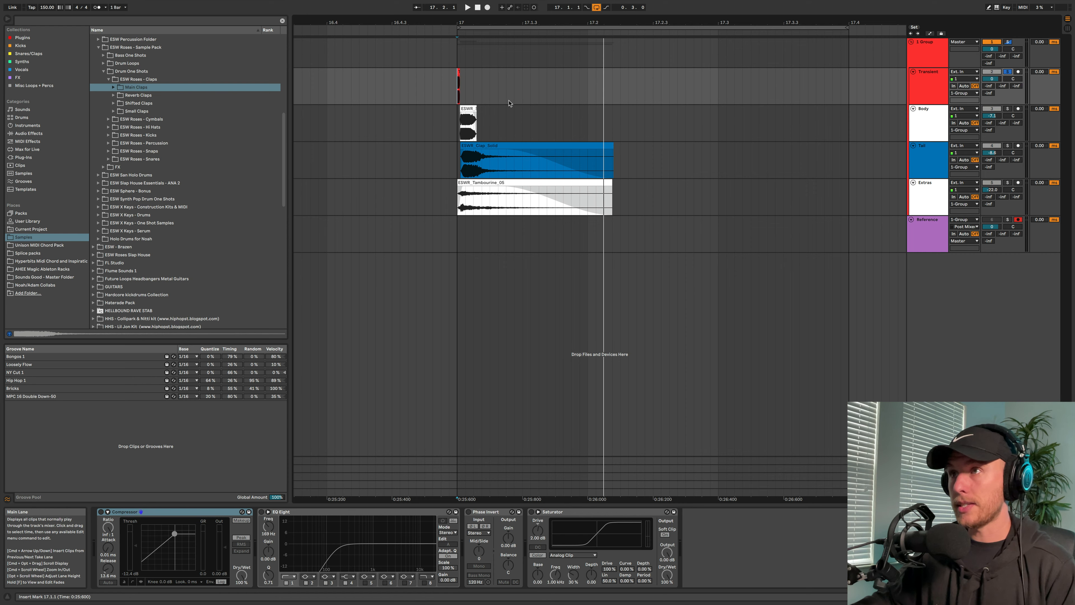
key("space")
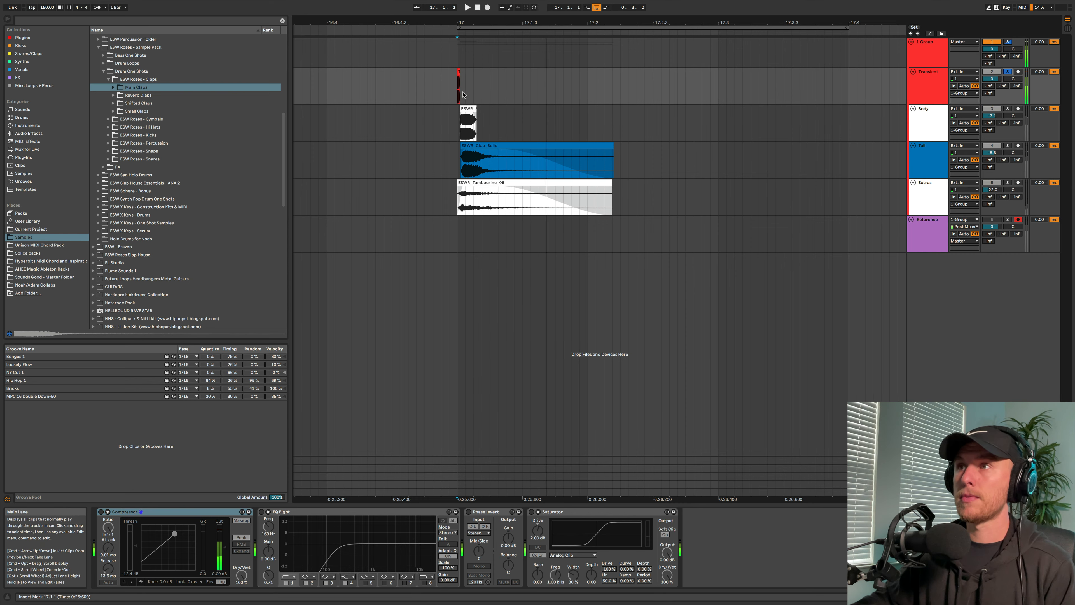
scroll(474, 99, "up", 6)
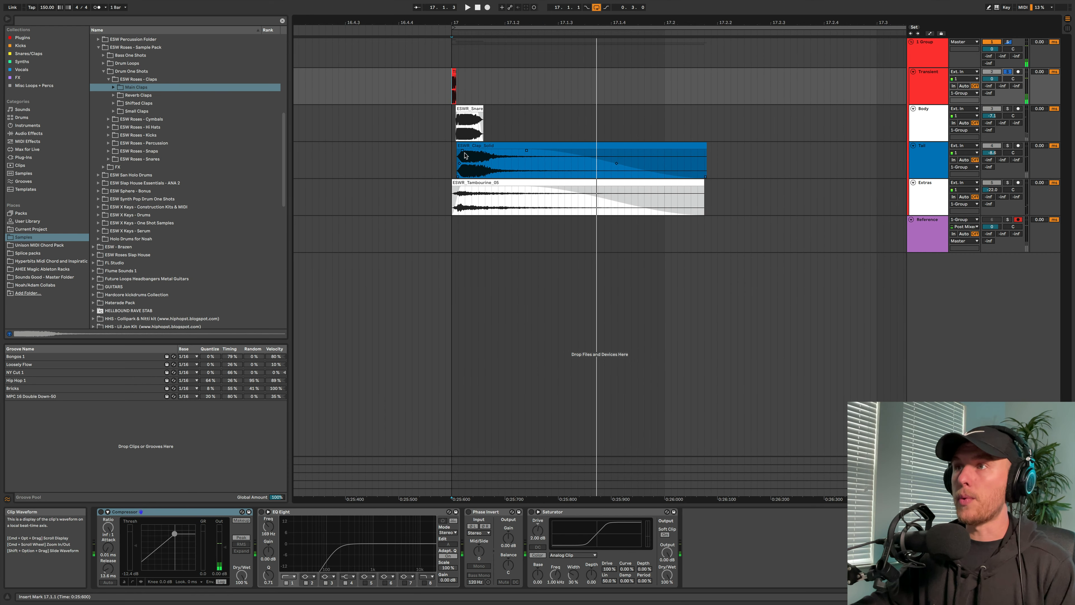
Select the ESWR_Snare_Vision clip, solo the Body track and listen to that layer alone
left_click(484, 105)
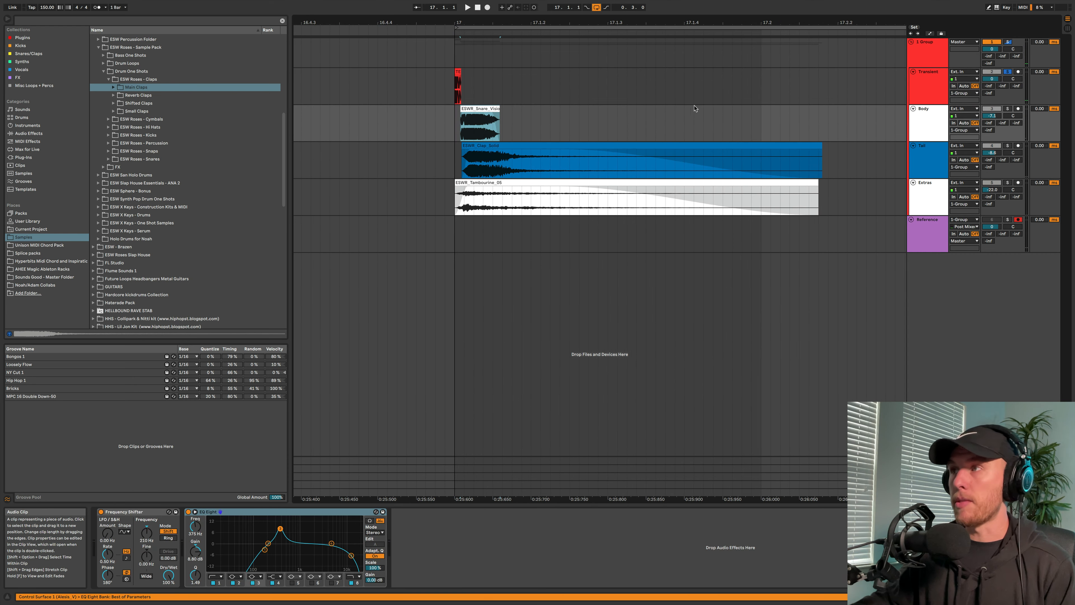
left_click(1008, 109)
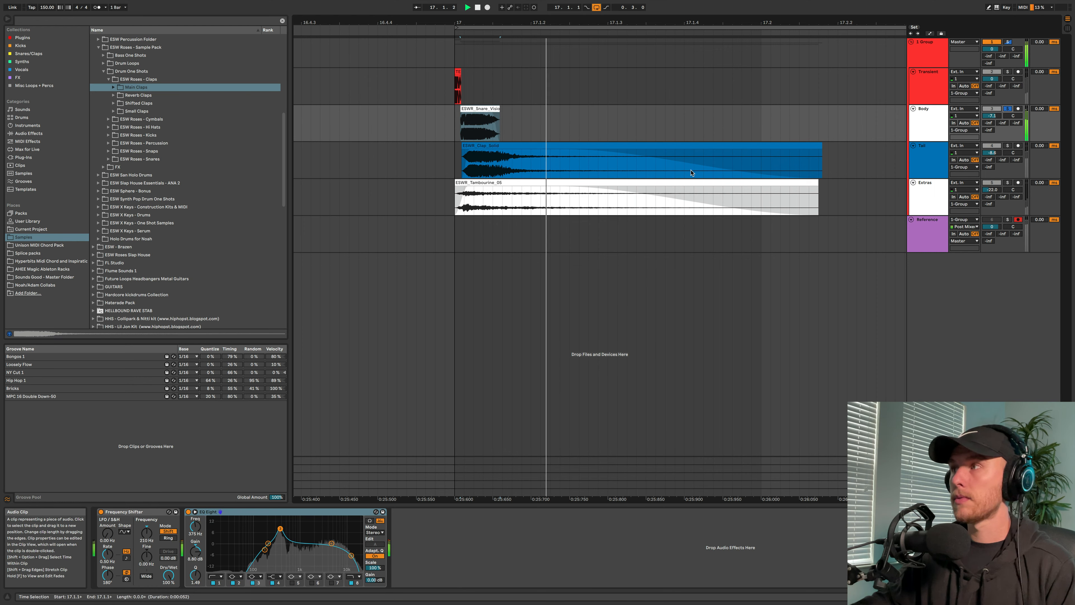
key("space")
Listen to the Tail track soloed, and do the same with the Extras track
left_click(1008, 145)
key("space")
key("space")
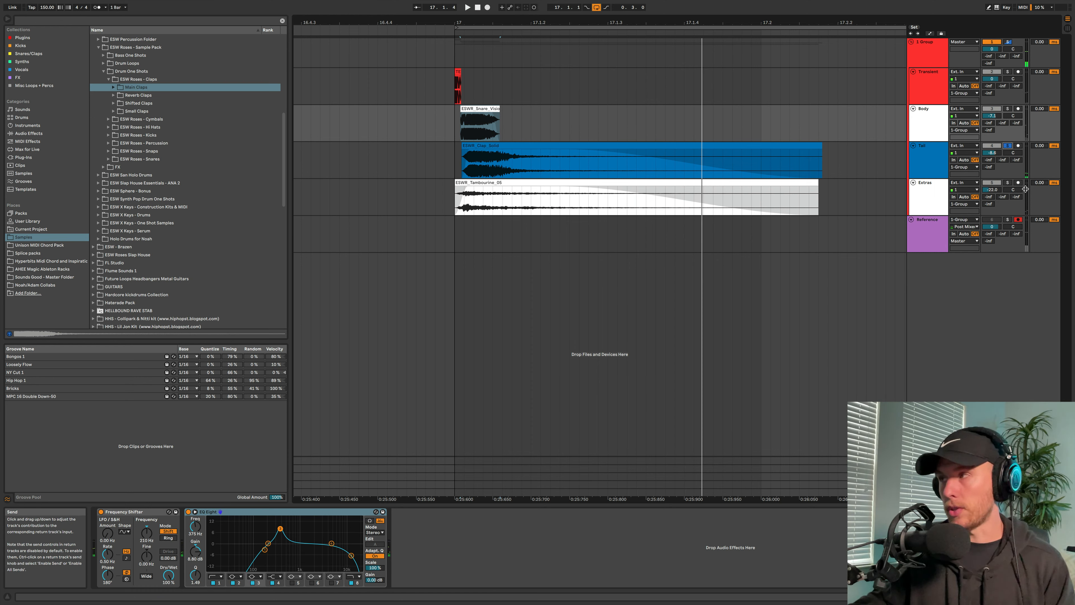
left_click(1007, 183)
key("space")
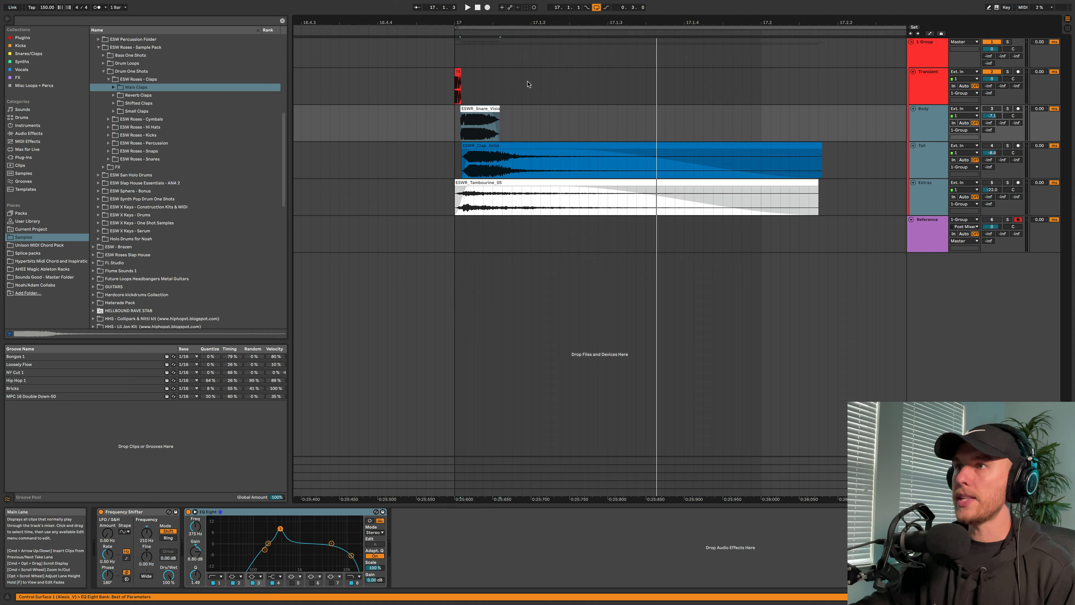
Select the TEDDY_KILLERZ snare clip at bar 17 and play it with the Body, Tail and Extras tracks muted
scroll(512, 87, "up", 5)
scroll(451, 87, "left", 5)
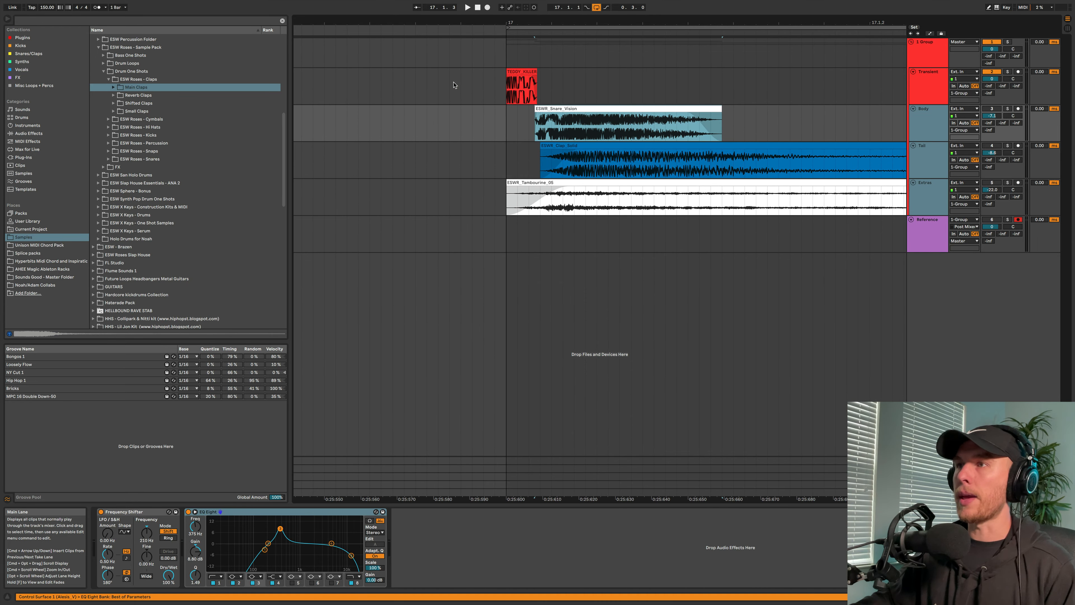
scroll(527, 72, "down", 2)
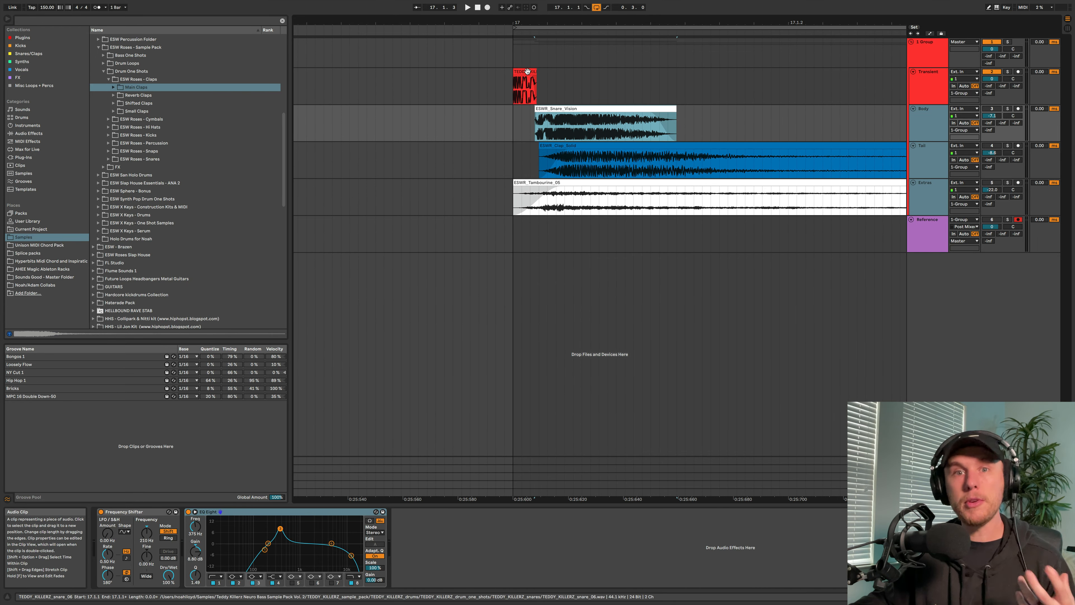
left_click(527, 72)
scroll(529, 72, "up", 3)
key("space")
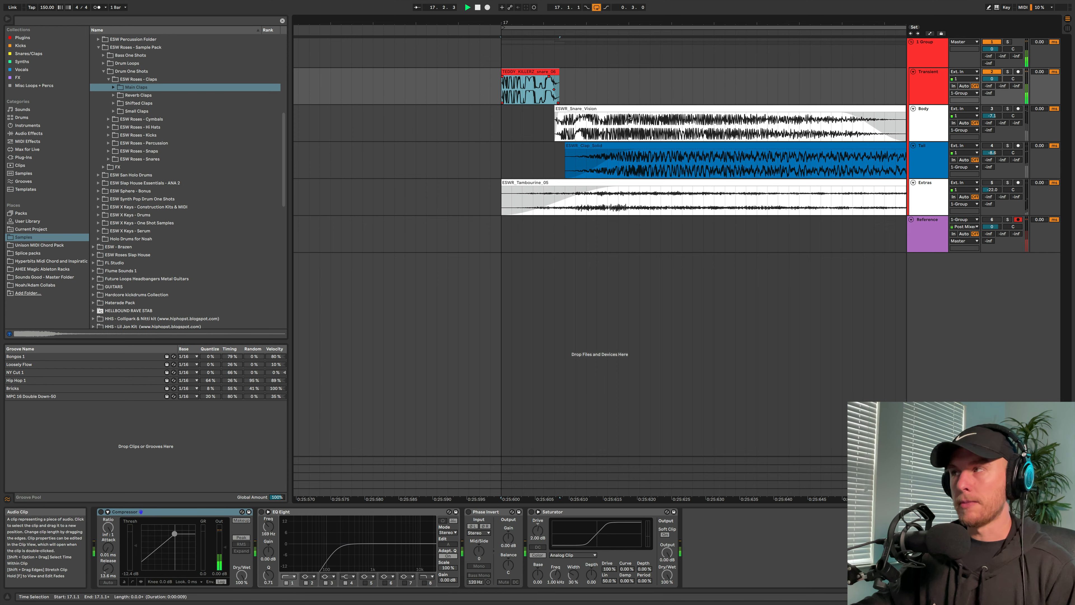
Reactivate the muted Body, Tail and Extras tracks so all snare layers sound together
scroll(559, 84, "down", 2)
left_click(995, 109)
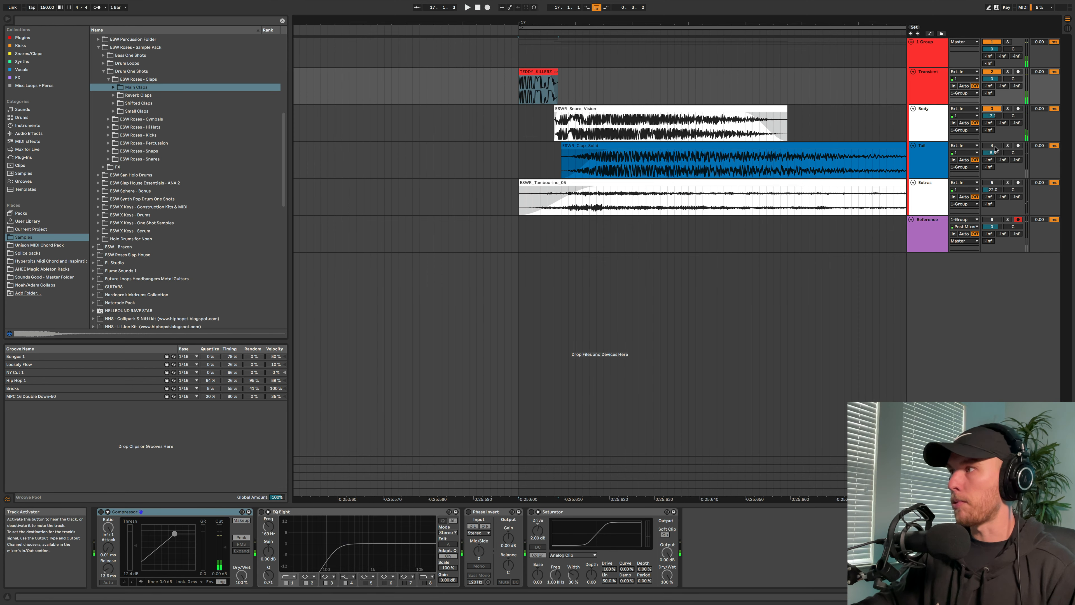
left_click(991, 182)
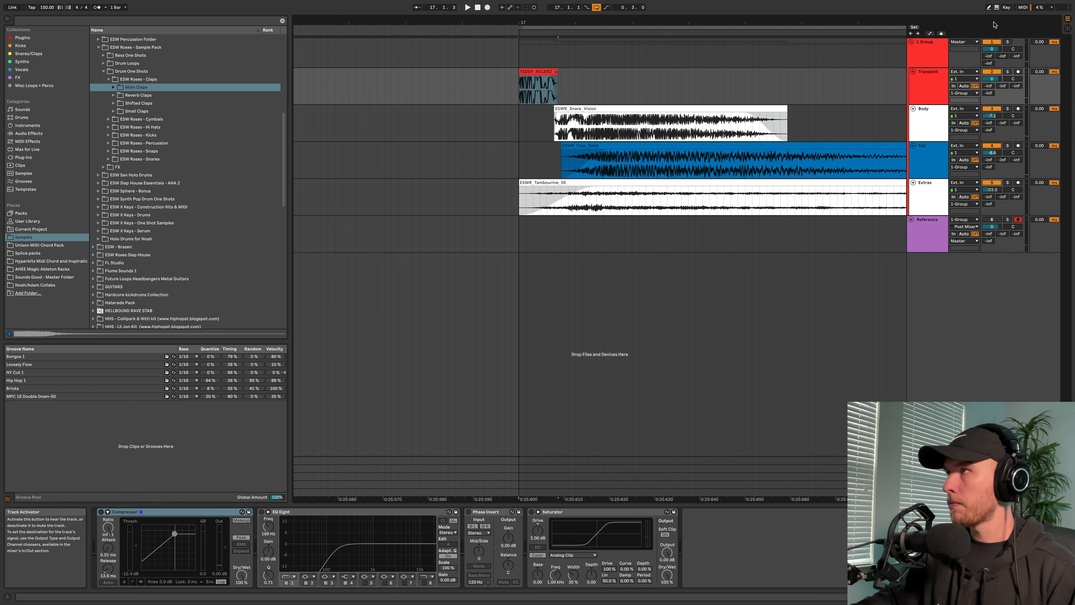
Play the snare with all four group-track effects switched on, comparing it with the Transient track muted and unmuted
left_click(927, 47)
left_click(591, 513, "shift")
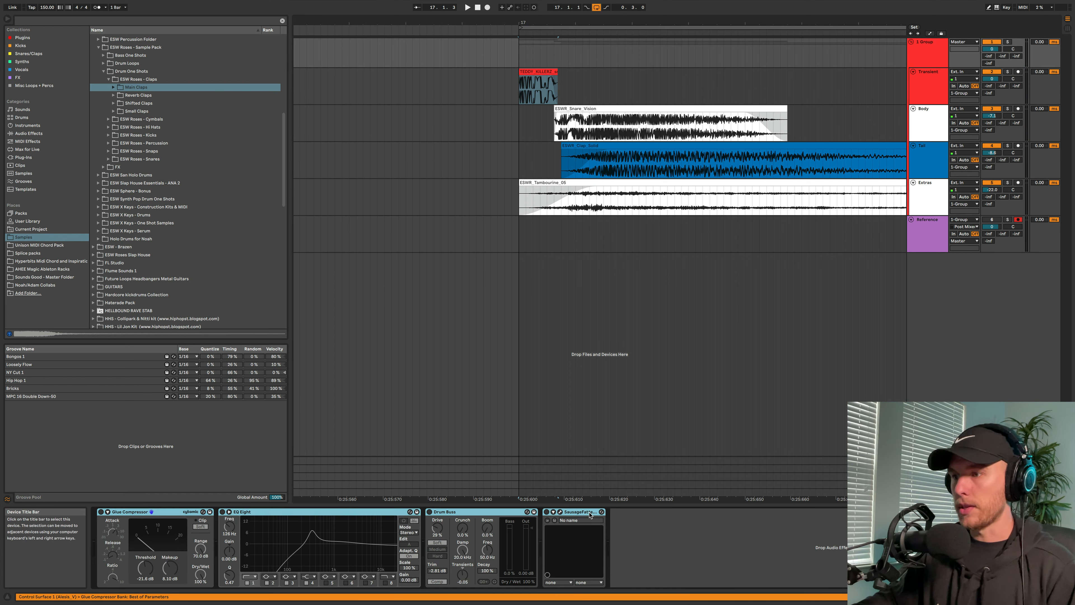
key("space")
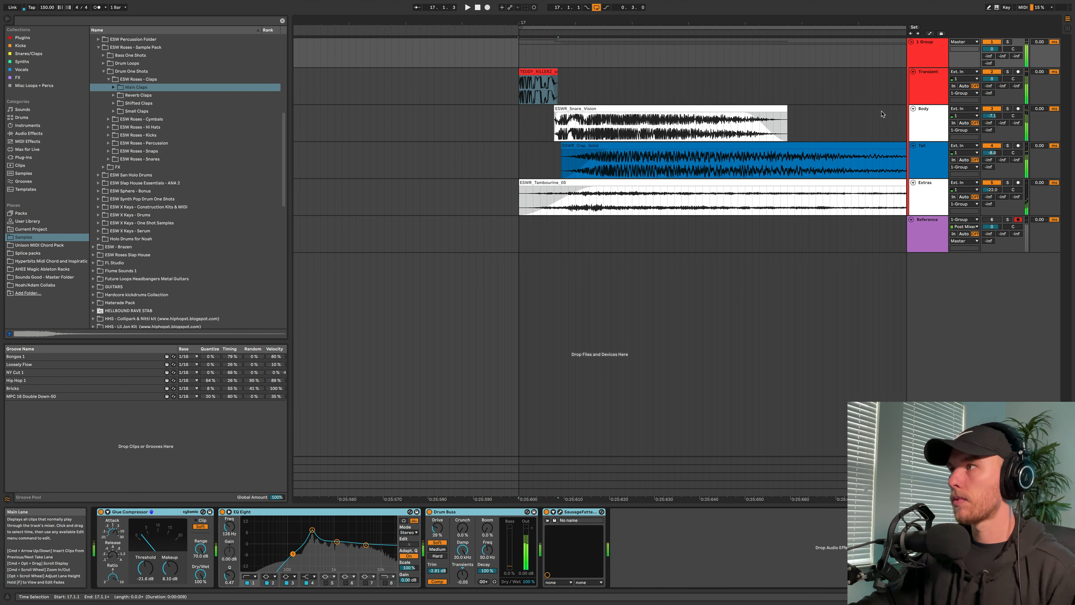
left_click(992, 73)
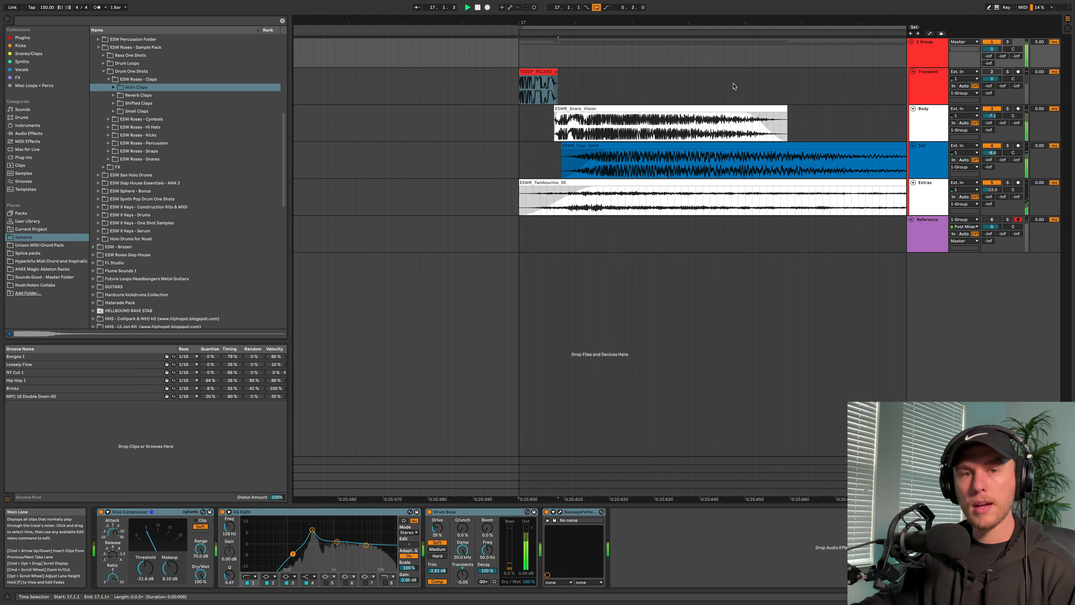
left_click(993, 72)
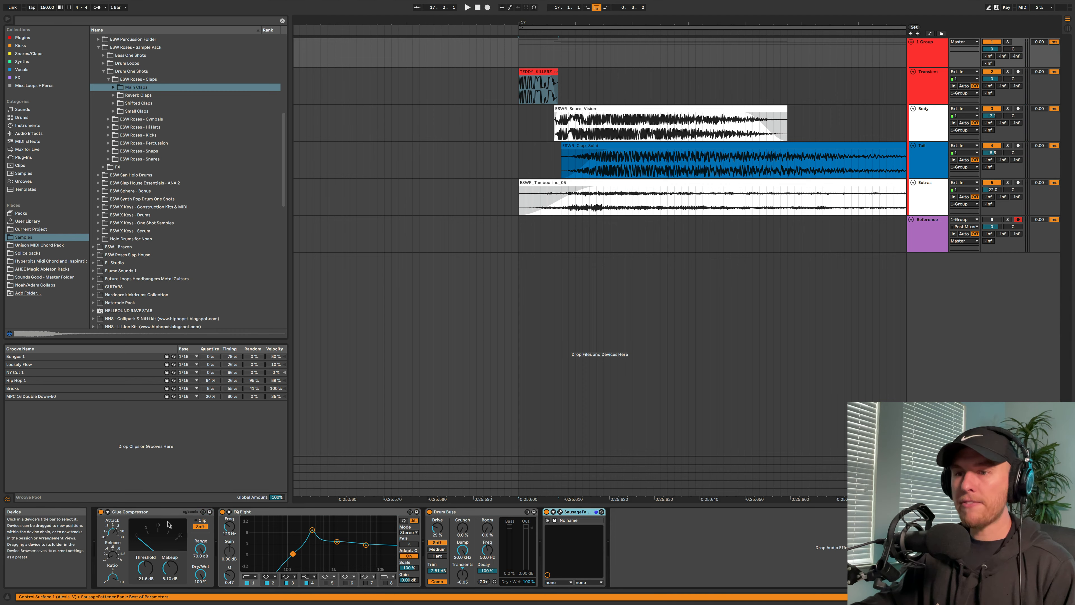
Deactivate all four devices on the group track, from Glue Compressor to SausageFattener
left_click(168, 516, "shift")
key("0")
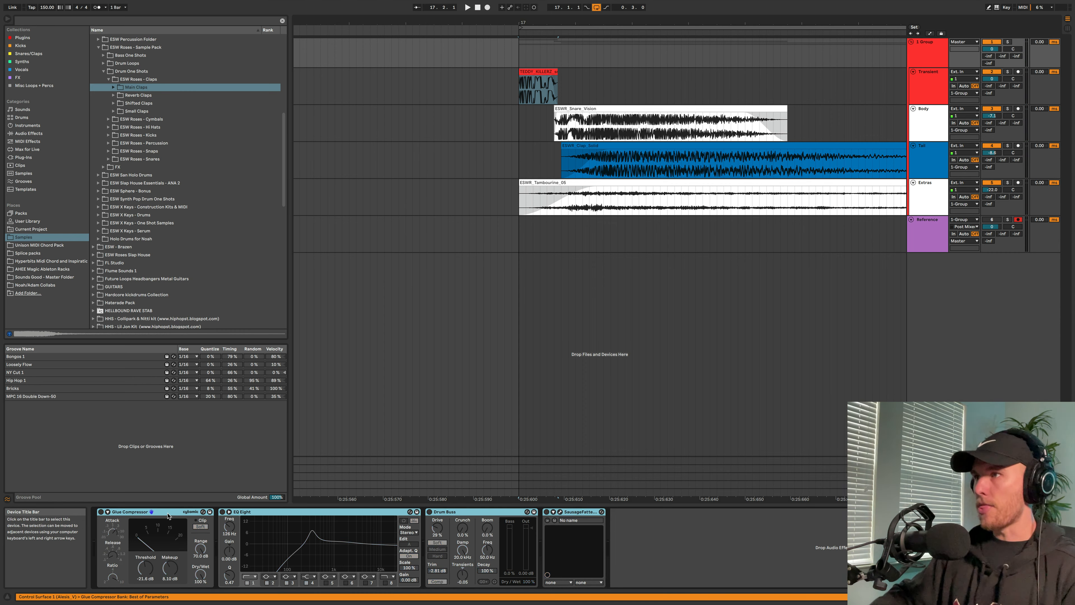
Solo the Body track and tune its EQ Eight peak to about 337 Hz with 11.8 dB gain, using audition mode
left_click(1008, 108)
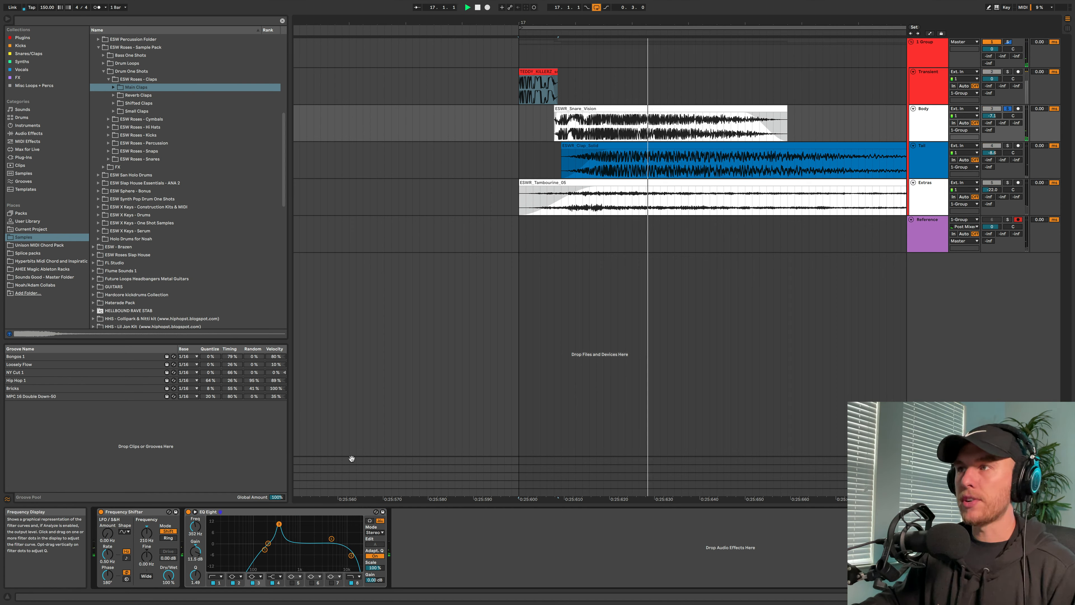
left_click(369, 522)
left_click_drag(279, 524, 278, 523)
key("space")
Select the Body track and preview some samples in the ESW Roses - Snares folder, ending on ESWR_Snare_Fun.wav
left_click(631, 110)
scroll(632, 110, "down", 5)
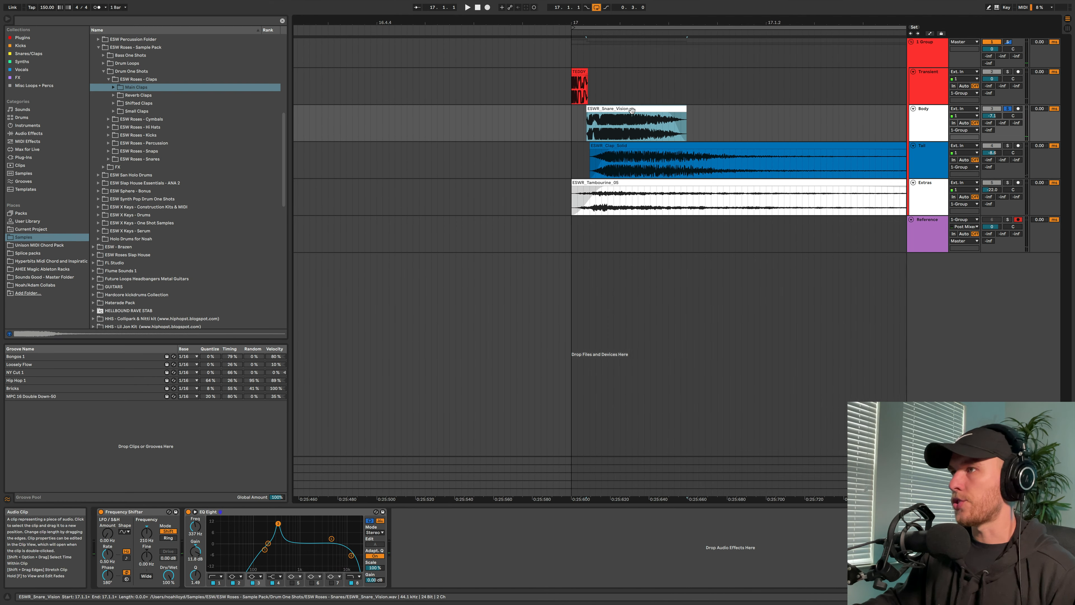
scroll(632, 110, "right", 2)
left_click(924, 130)
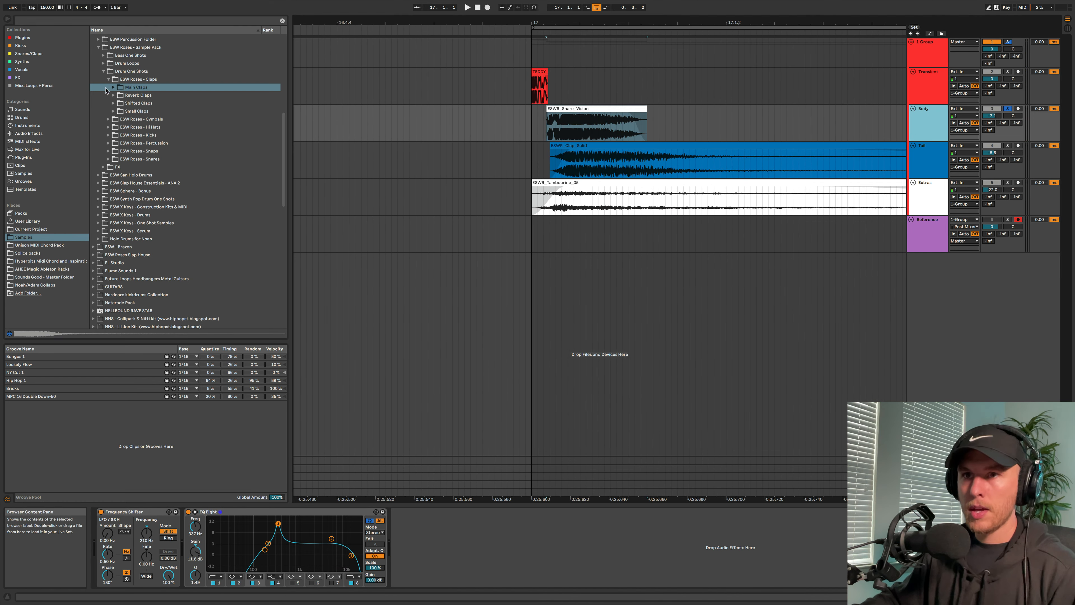
left_click(111, 159)
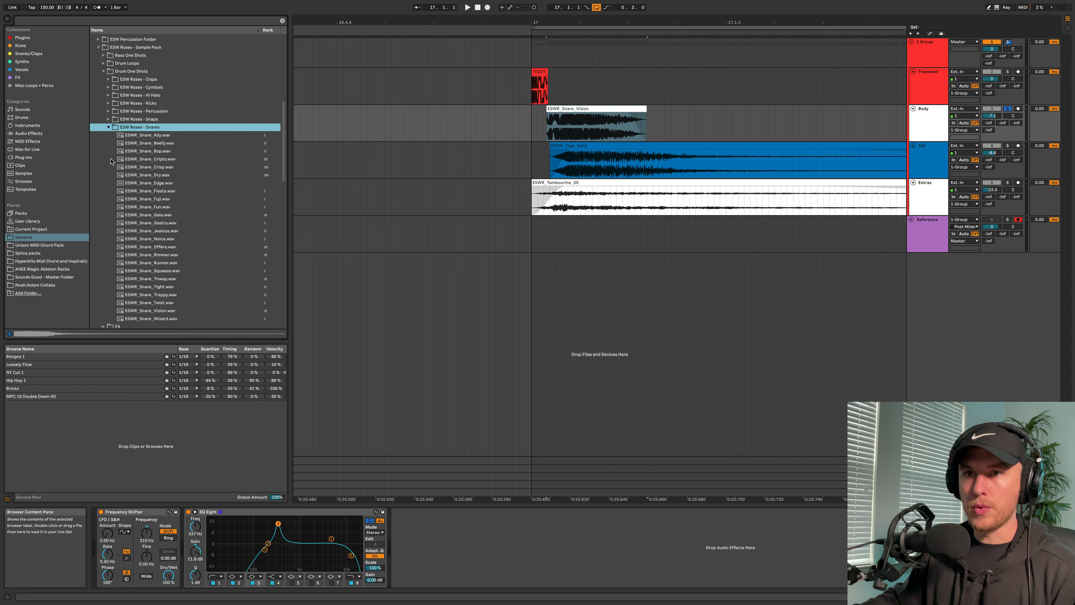
left_click(127, 175)
left_click(162, 231)
left_click(141, 207)
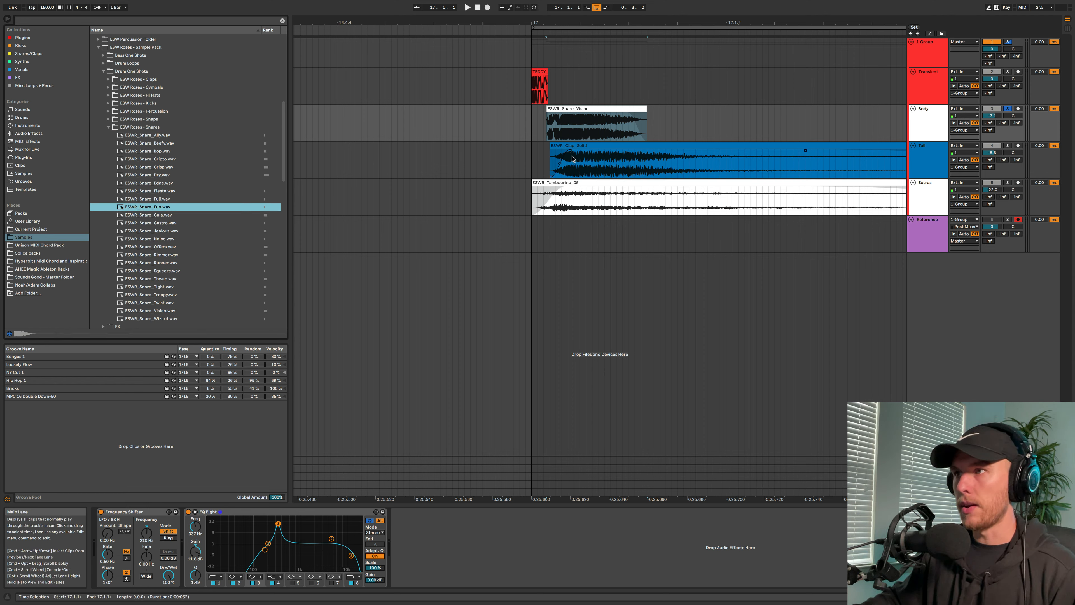
Audition further snare samples in the folder, from ESWR_Snare_Gala.wav down to ESWR_Snare_Twist.wav
left_click(156, 216)
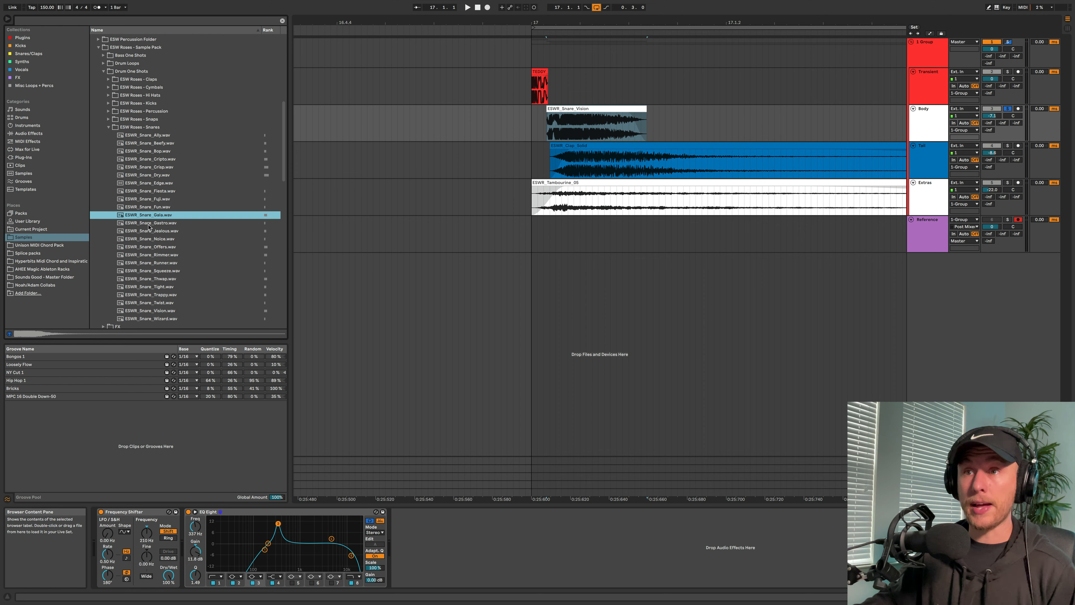
left_click(149, 225)
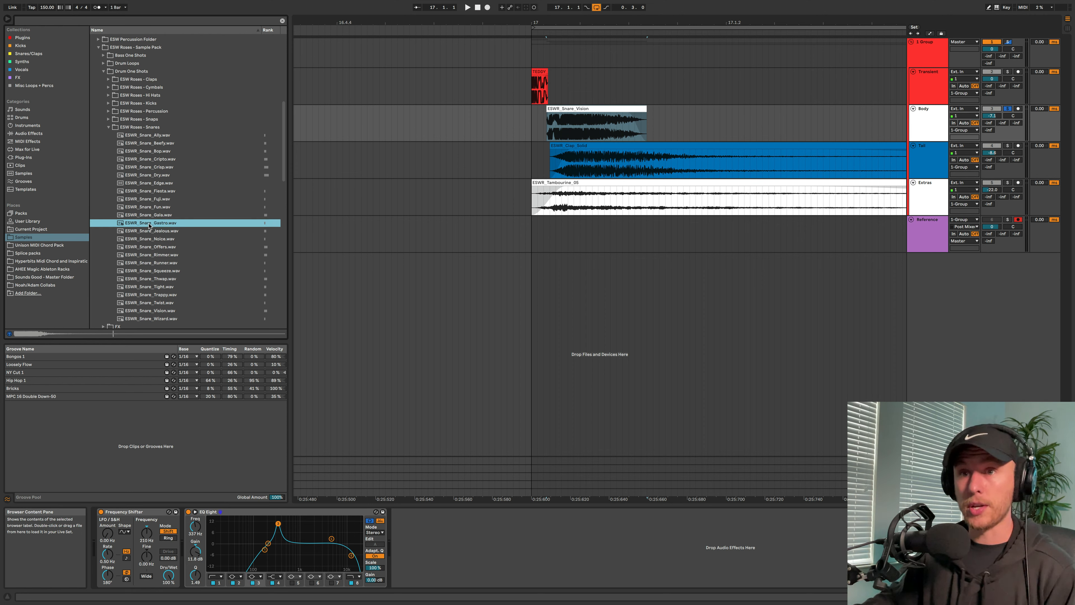
left_click(142, 237)
left_click(144, 232)
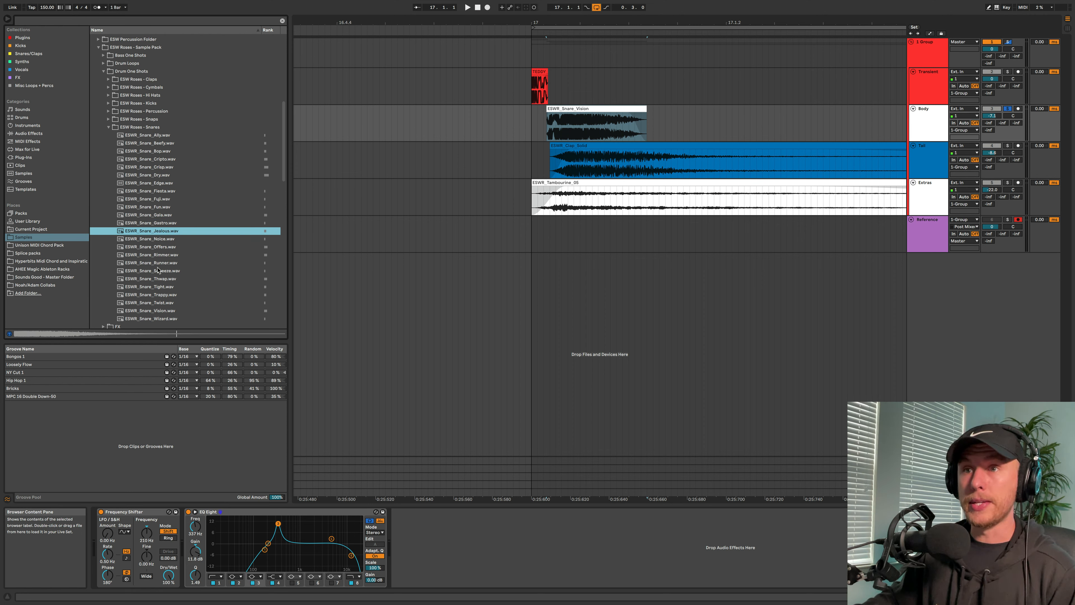
left_click(152, 264)
left_click(149, 272)
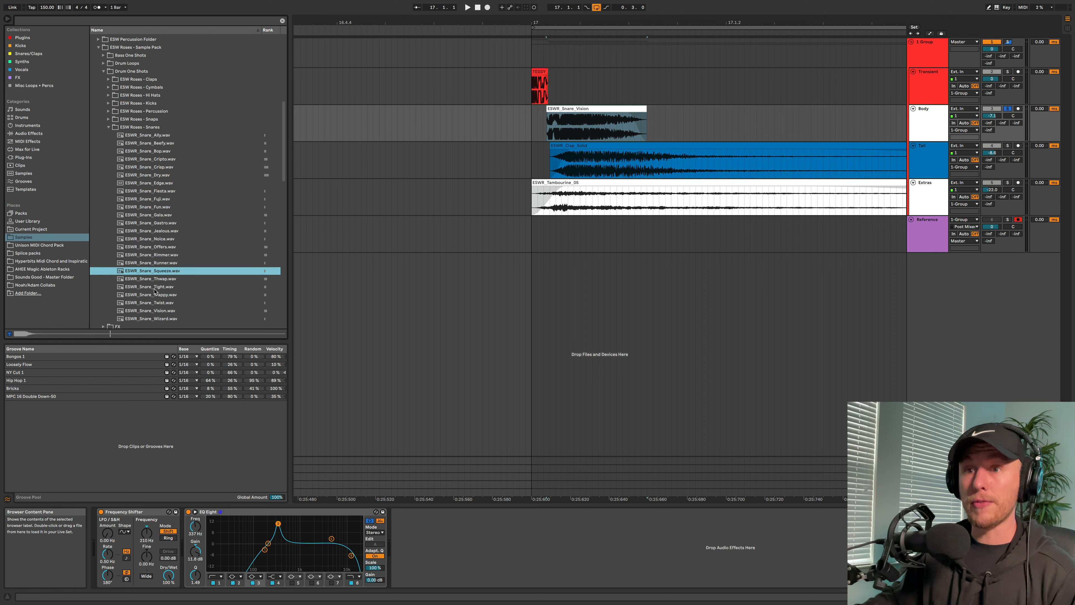
left_click(152, 280)
left_click(140, 287)
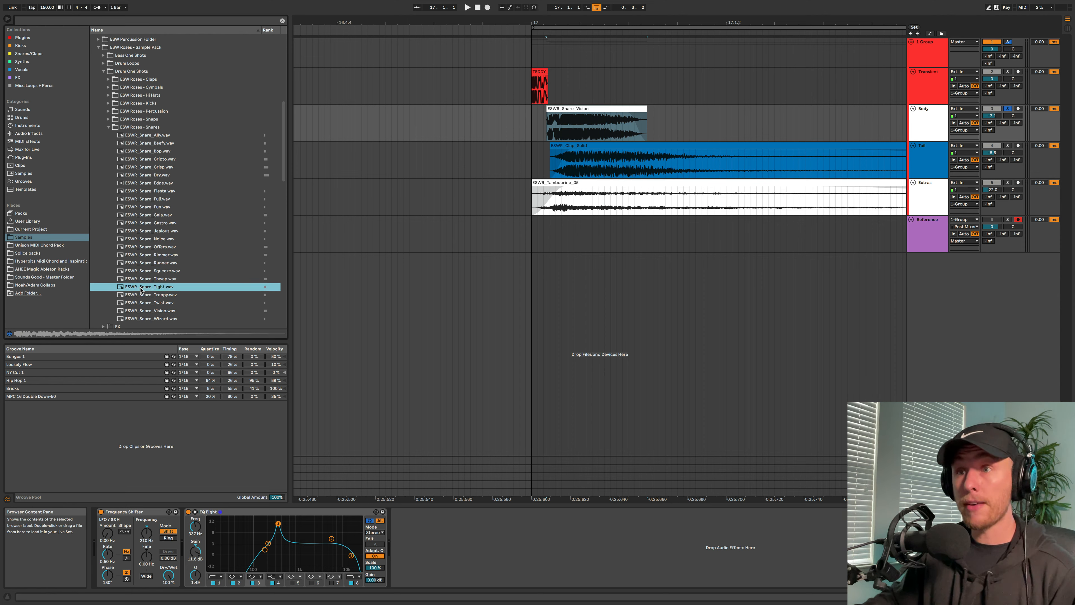
left_click(140, 296)
left_click(143, 303)
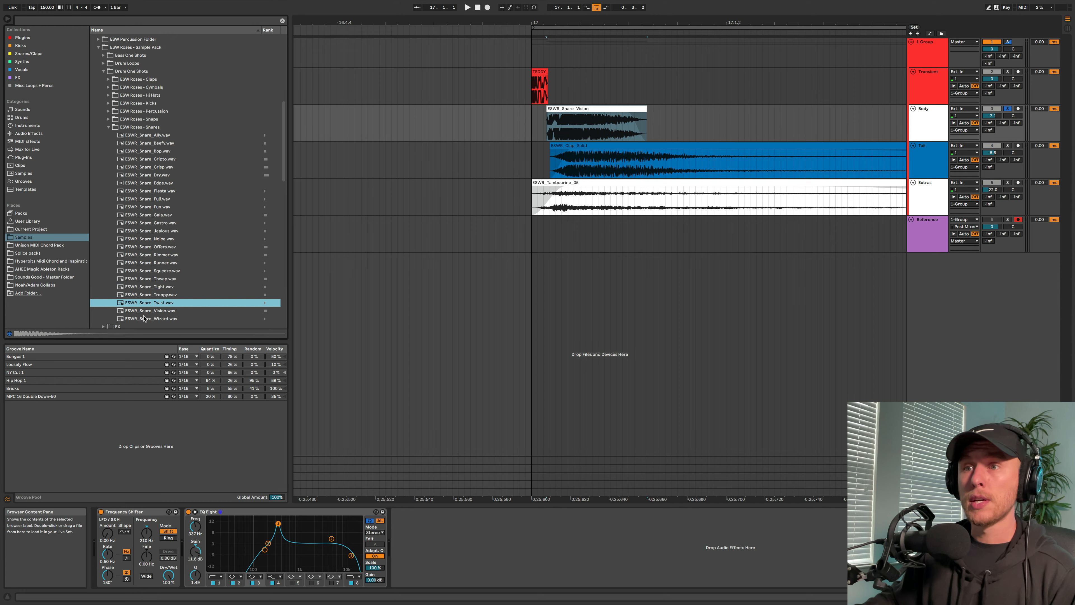
Place ESWR_Snare_Vision.wav on the Body track so it starts just before the Transient clip ends at bar 17
left_click(147, 310)
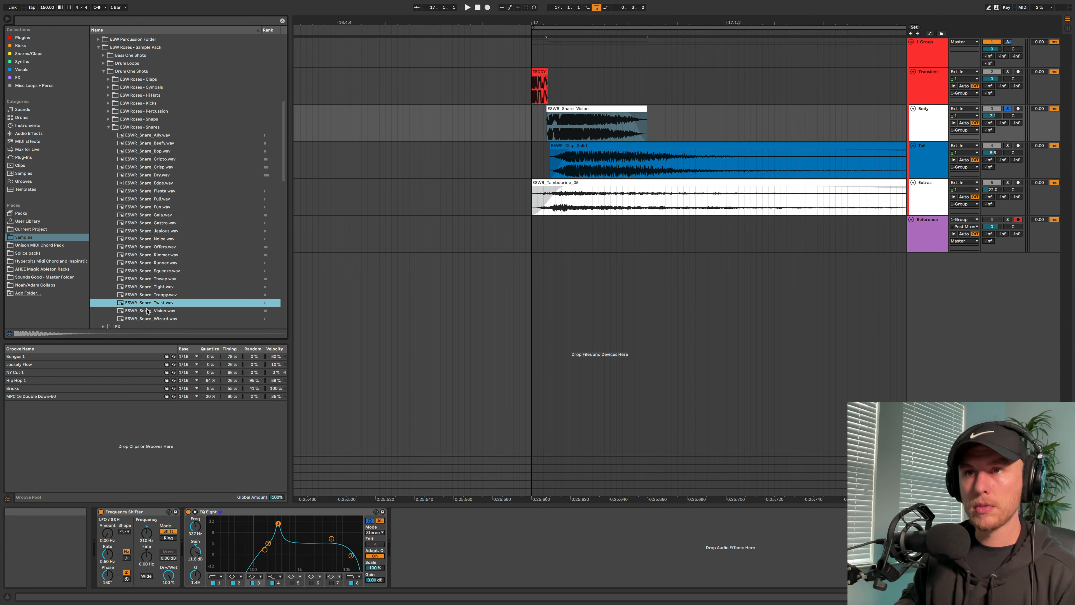
left_click_drag(147, 311, 577, 111)
scroll(543, 122, "up", 5)
left_click(560, 72)
Play the Transient and Body layers soloed together from bar 17 and raise the peak in the Body track's EQ Eight
left_click(529, 124)
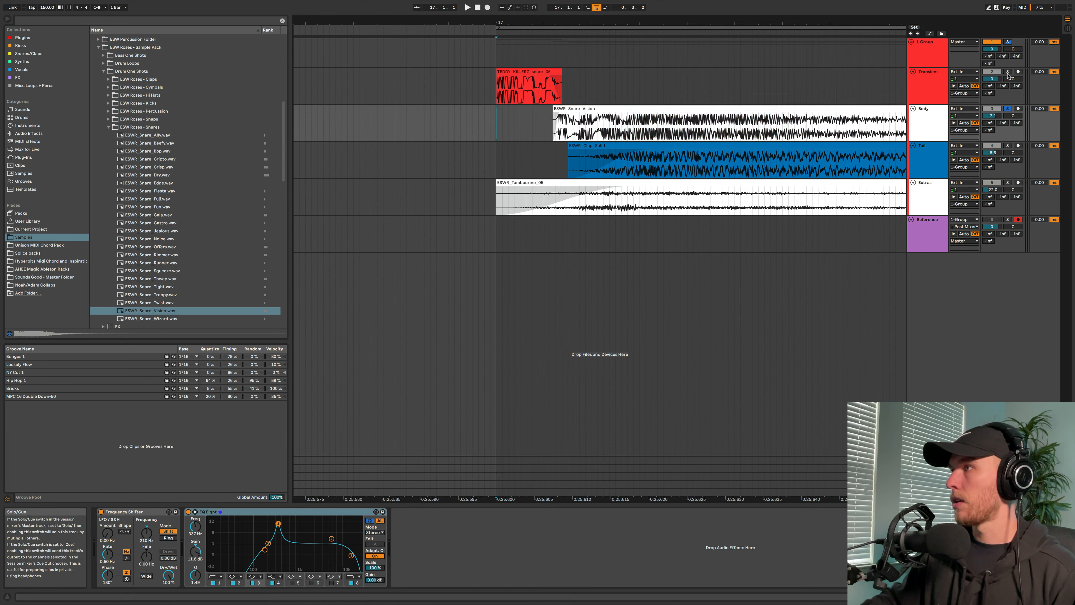
key("space")
scroll(678, 169, "down", 8)
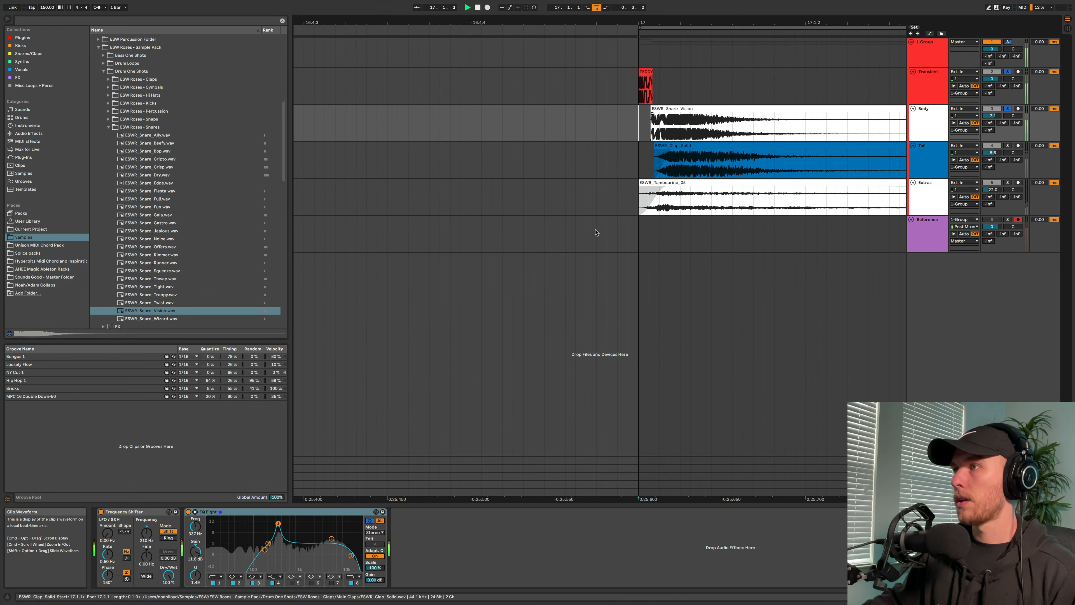
key("space")
key("space")
left_click_drag(278, 524, 279, 519)
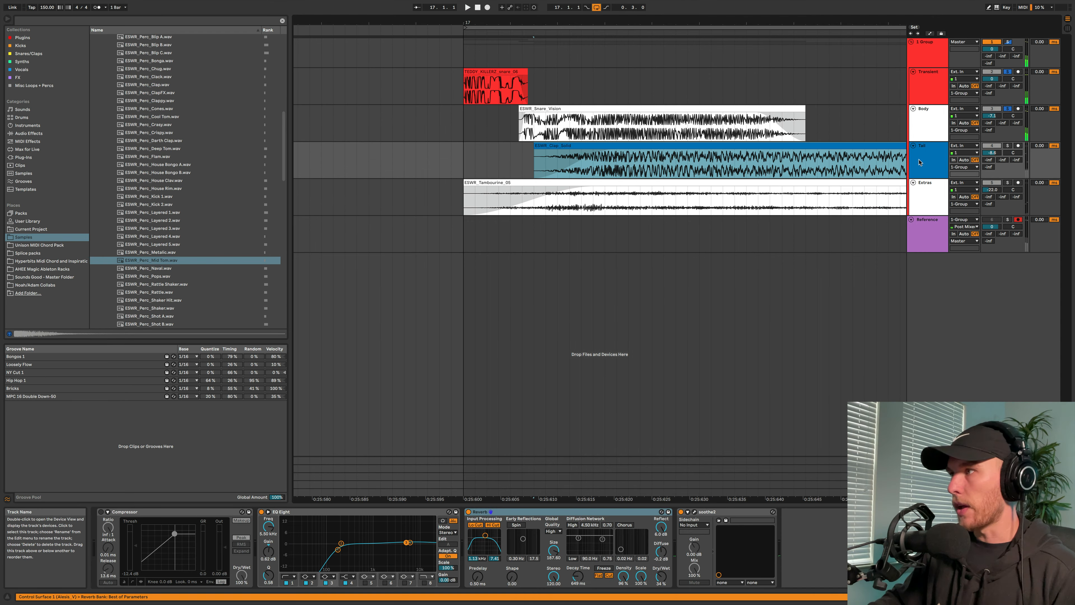
Solo the Tail track and select its ESWR_Clap_Solid clip for examination
left_click(1008, 146)
left_click(732, 146)
scroll(628, 127, "down", 5)
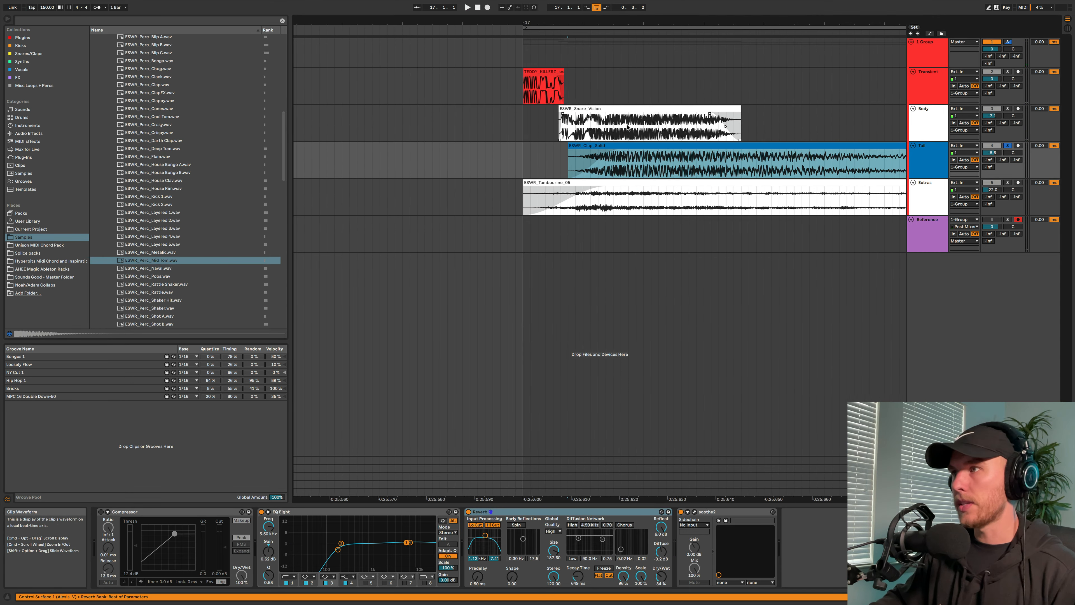
scroll(628, 126, "right", 3)
scroll(627, 127, "down", 3)
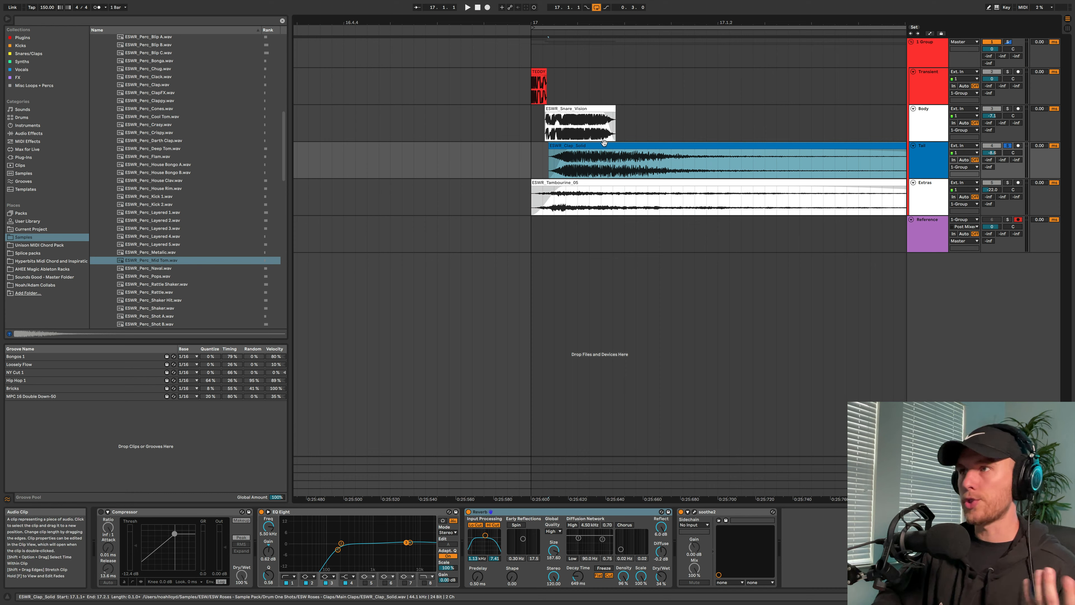
Replace the Tail track's clip with ESWR_Clap_Raven.wav from the Main Claps folder, starting just before the Body clip, and play it
key("Delete")
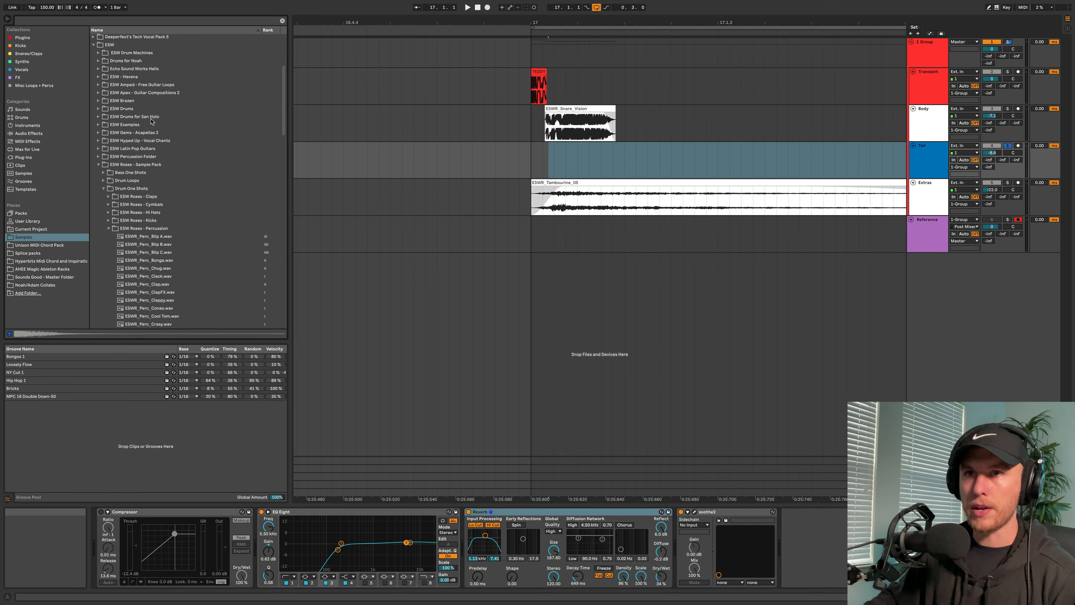
scroll(135, 251, "up", 10)
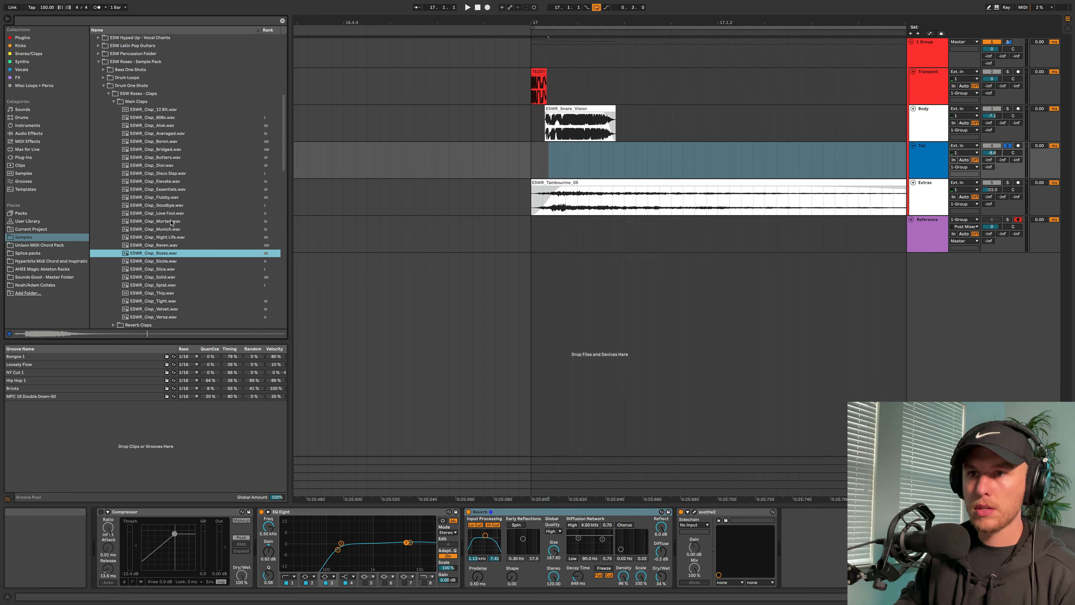
key("Up")
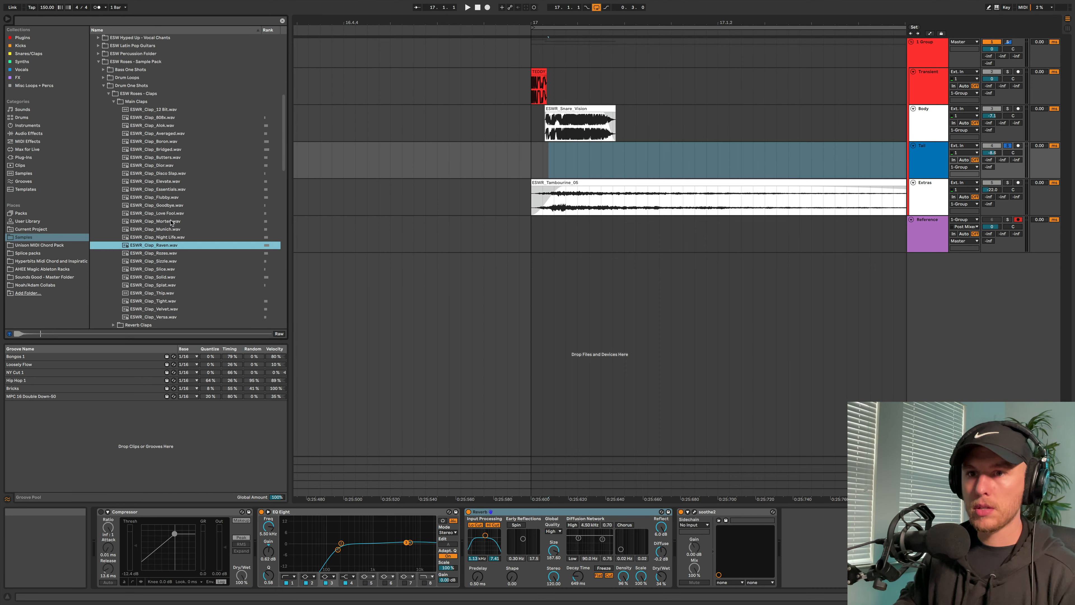
left_click_drag(161, 249, 541, 160)
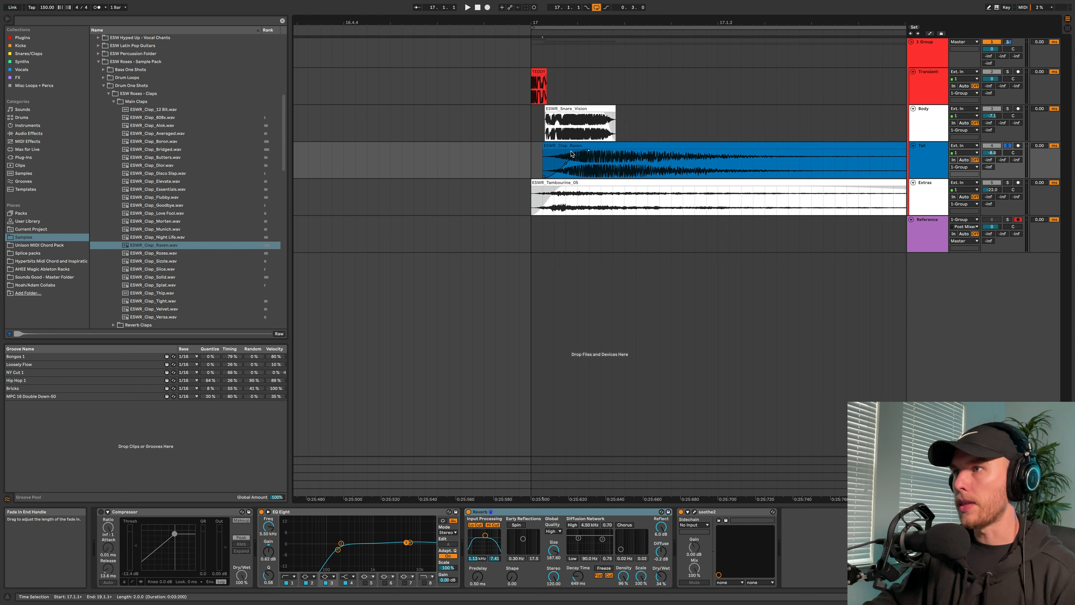
key("space")
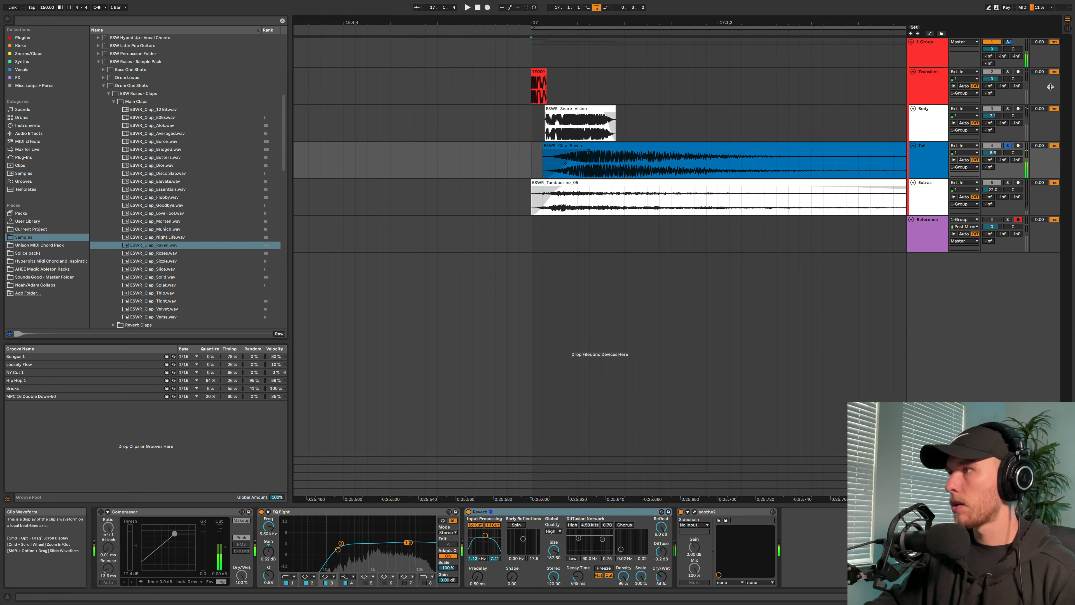
Open the soothe2 plug-in on the Tail track, examine its settings and close it
left_click(694, 511)
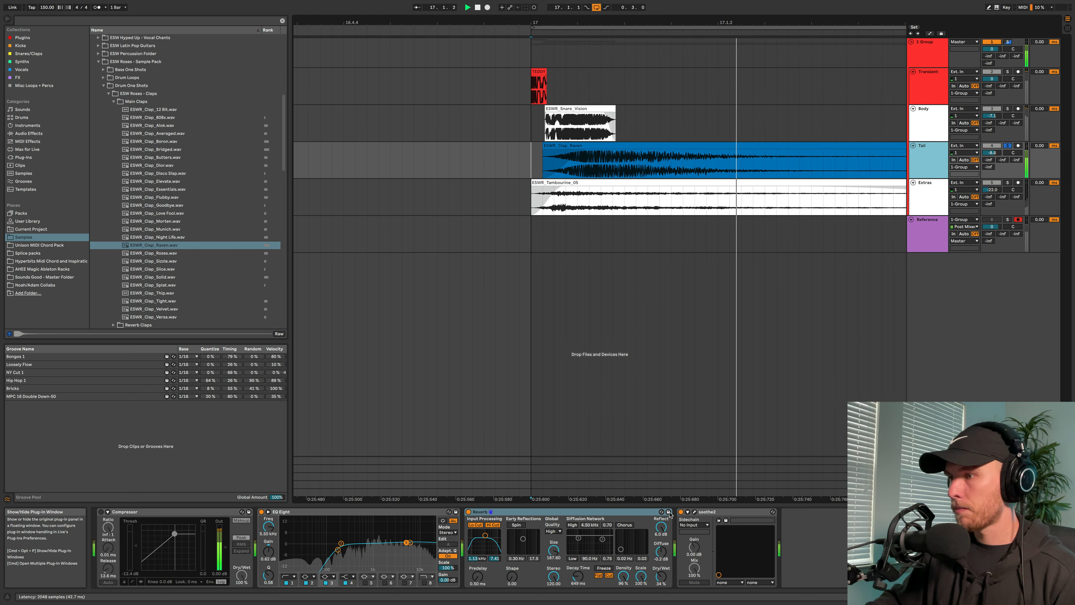
left_click(695, 512)
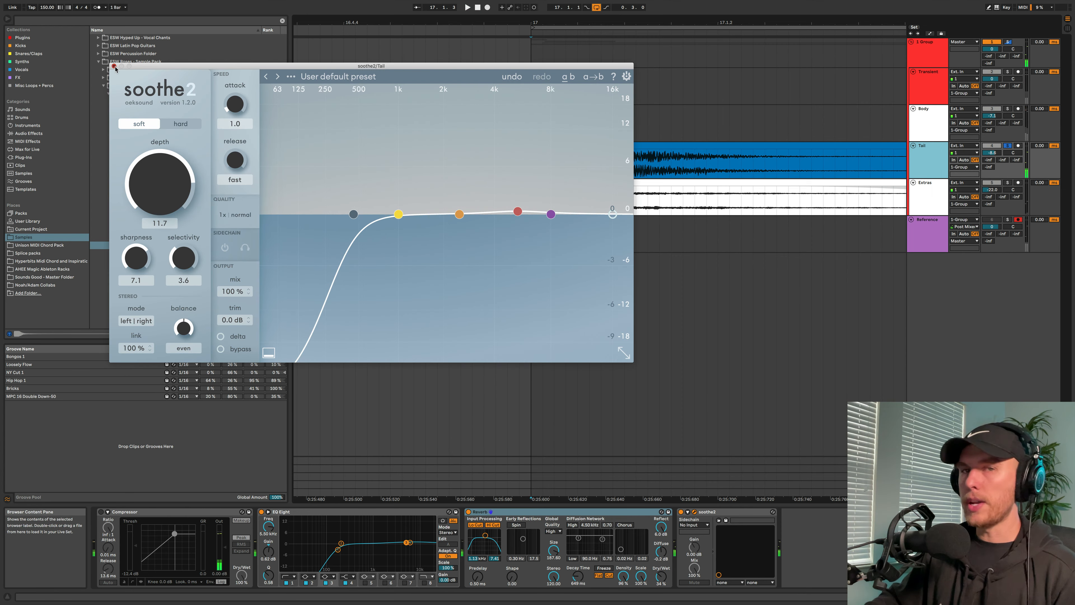
left_click(114, 66)
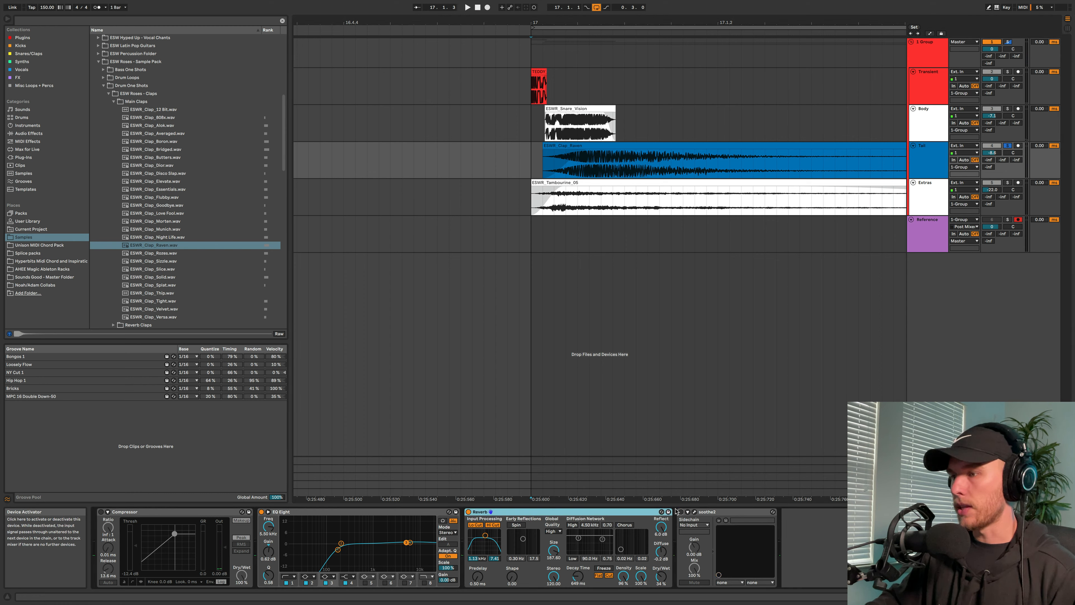
Set the Tail Reverb's input filter to 1.38 kHz and its decay time to about 710 ms while playing the layer
key("space")
left_click_drag(578, 577, 574, 583)
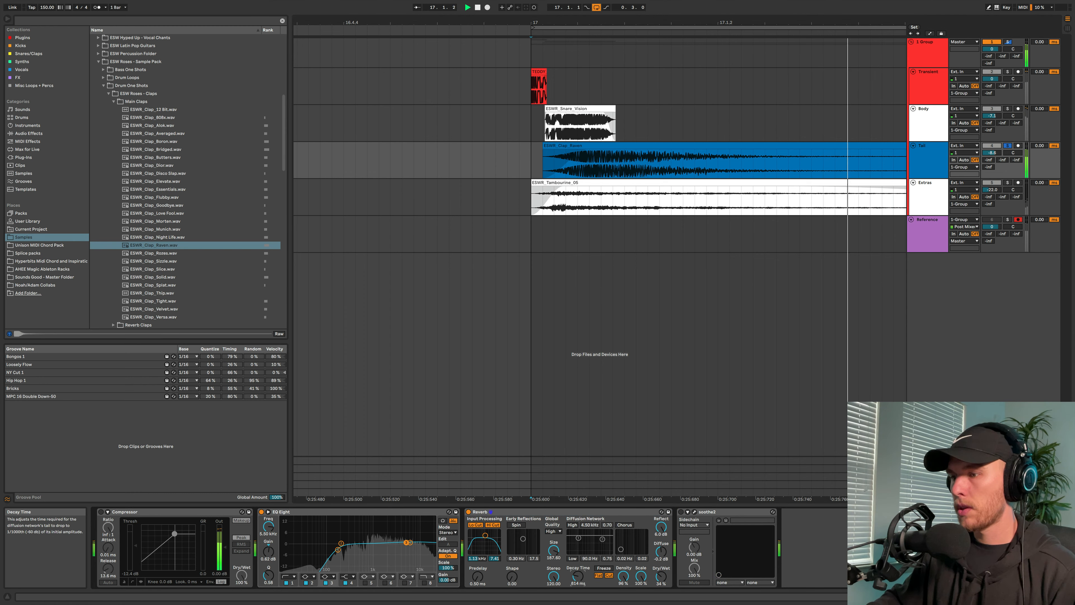
key("space")
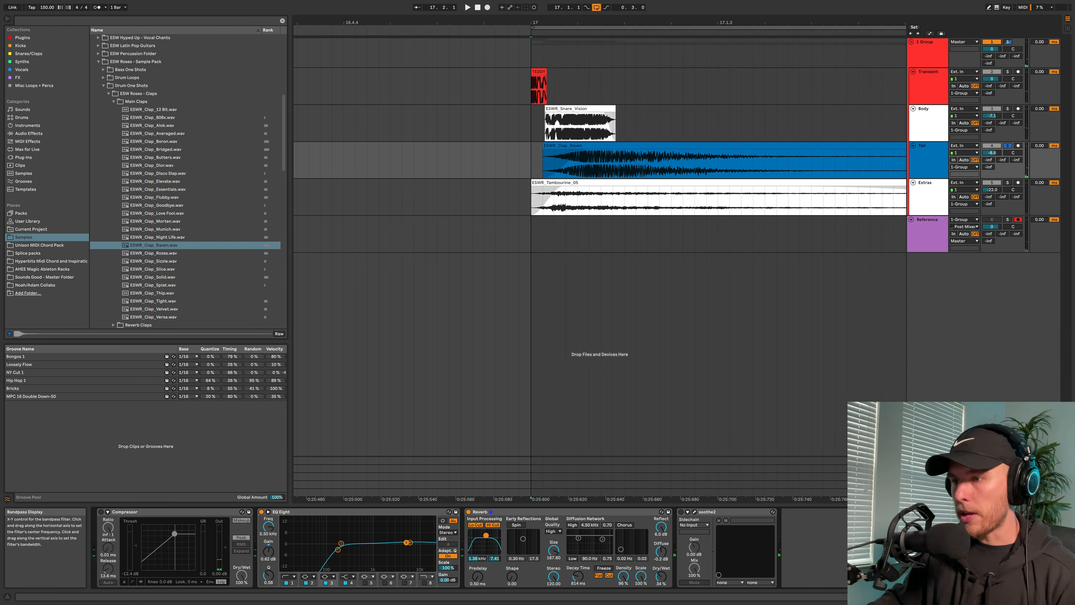
key("space")
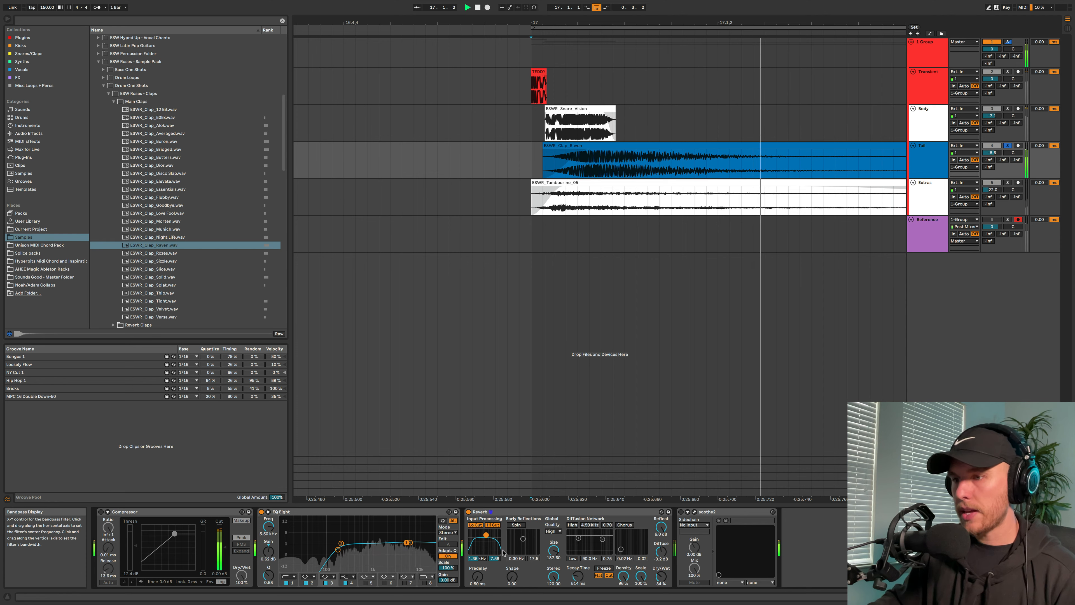
left_click_drag(576, 582, 577, 579)
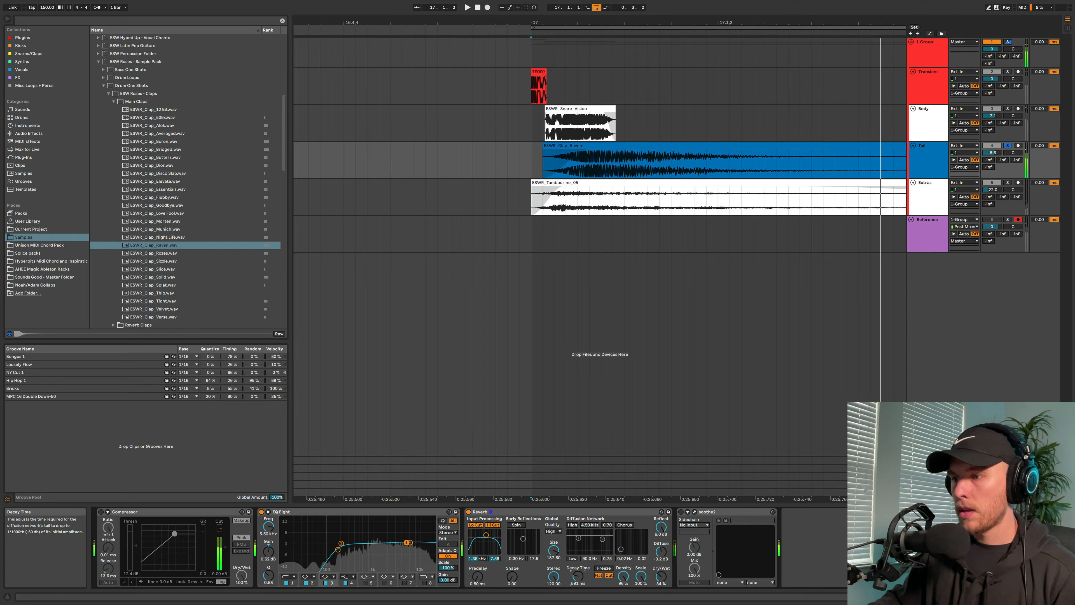
left_click(552, 532)
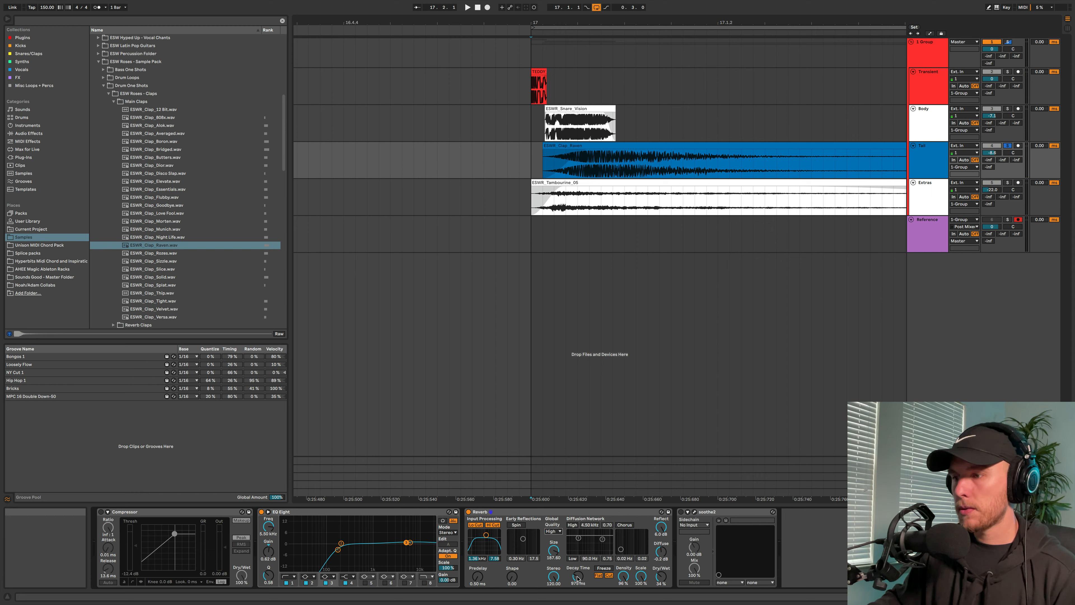
mouse_move(578, 578)
left_mouse_down()
mouse_move(578, 590)
mouse_move(578, 574)
left_mouse_up()
key("space")
key("space")
key("space")
key("space")
key("space")
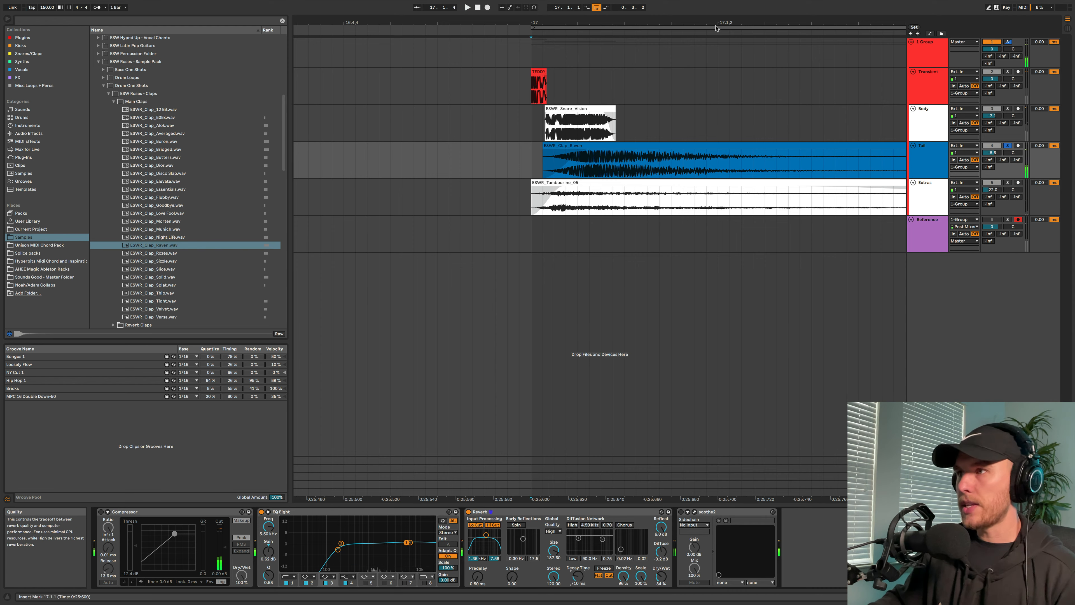
Reduce the Tail Reverb's Dry/Wet to 29 % and listen to the soloed layer
scroll(733, 73, "right", 2)
left_click(927, 51)
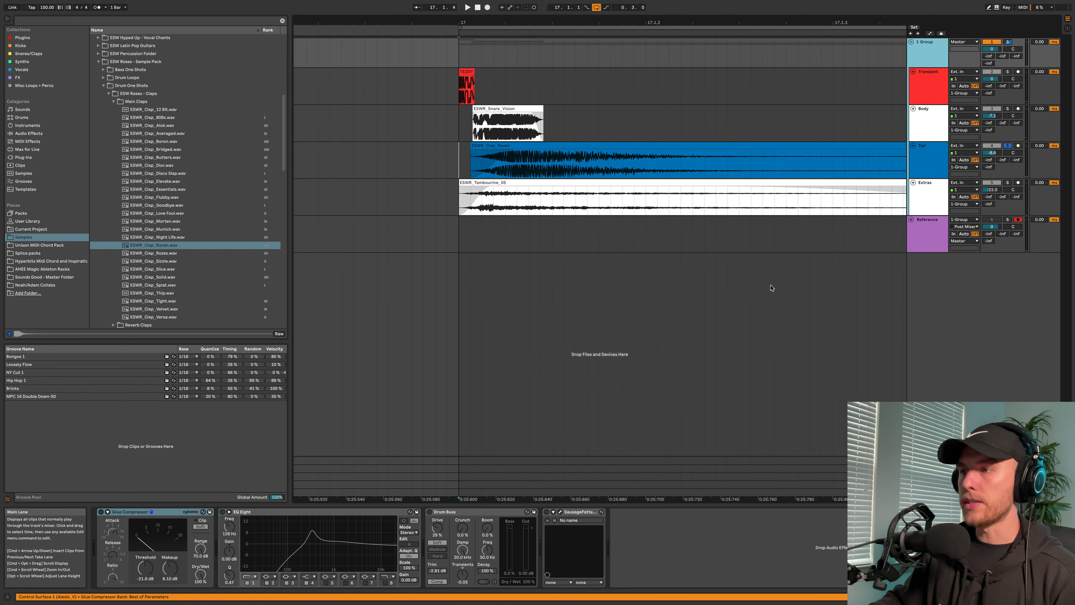
left_click(916, 164)
key("space")
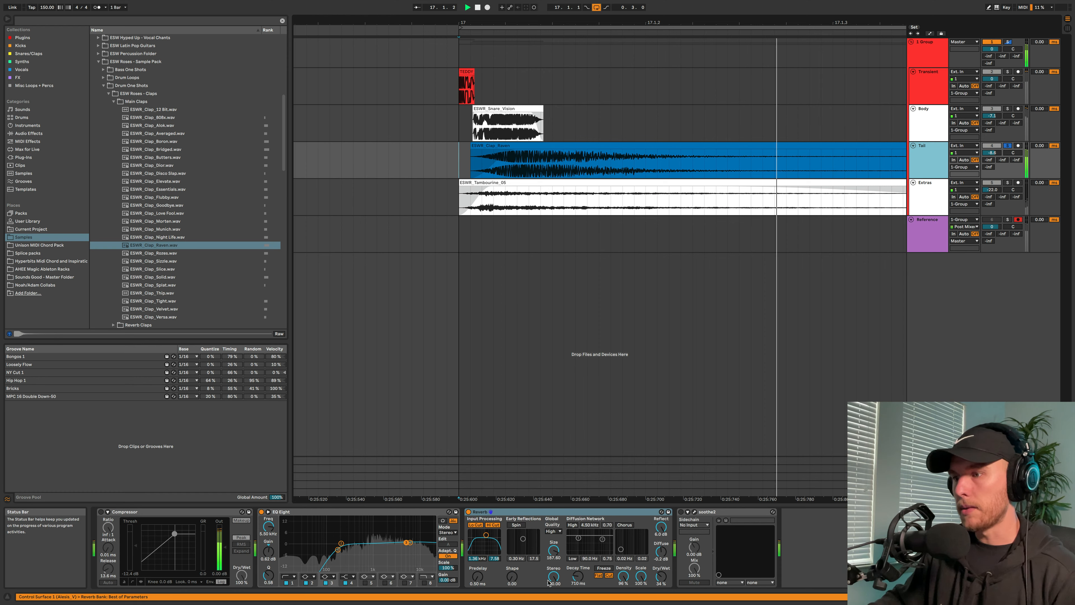
key("space")
left_click_drag(661, 576, 661, 580)
key("space")
key("space")
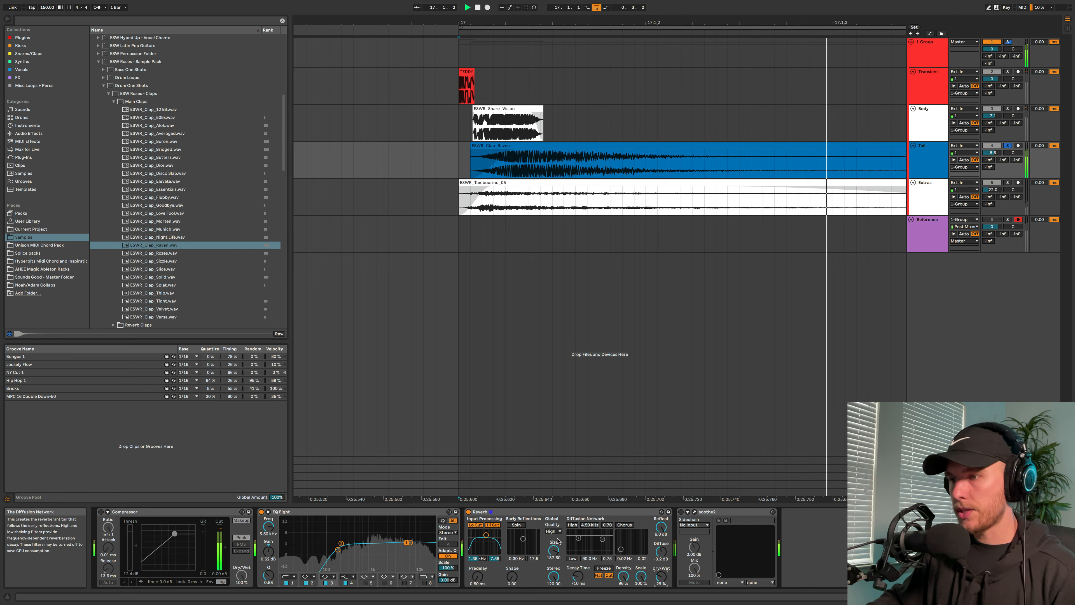
Increase the Tail Reverb's Size to about 202 and replay the soloed layer
left_click(551, 532)
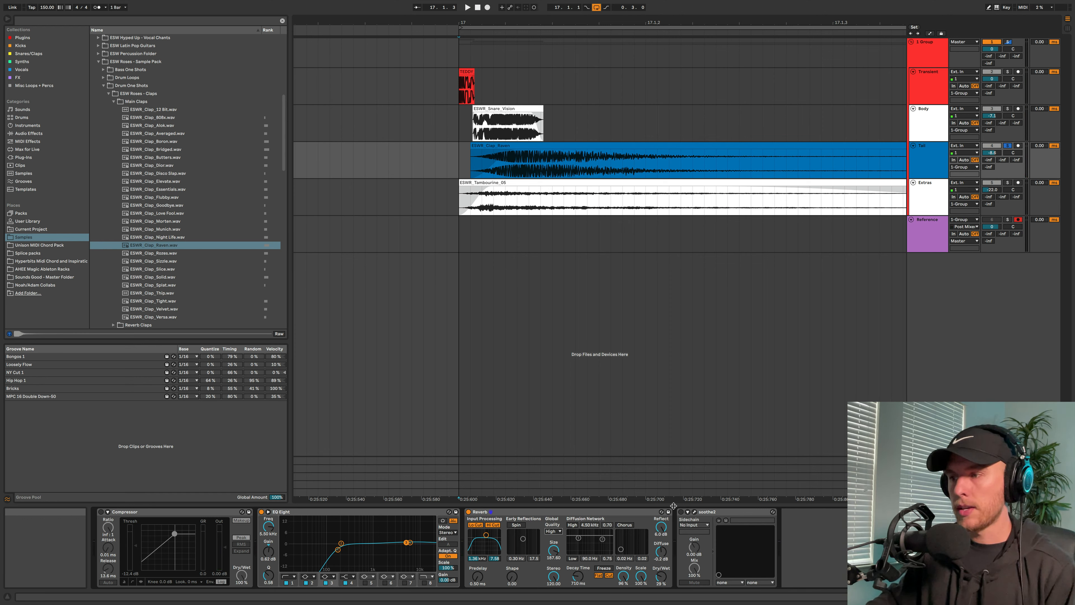
left_click_drag(554, 550, 554, 548)
key("space")
key("space")
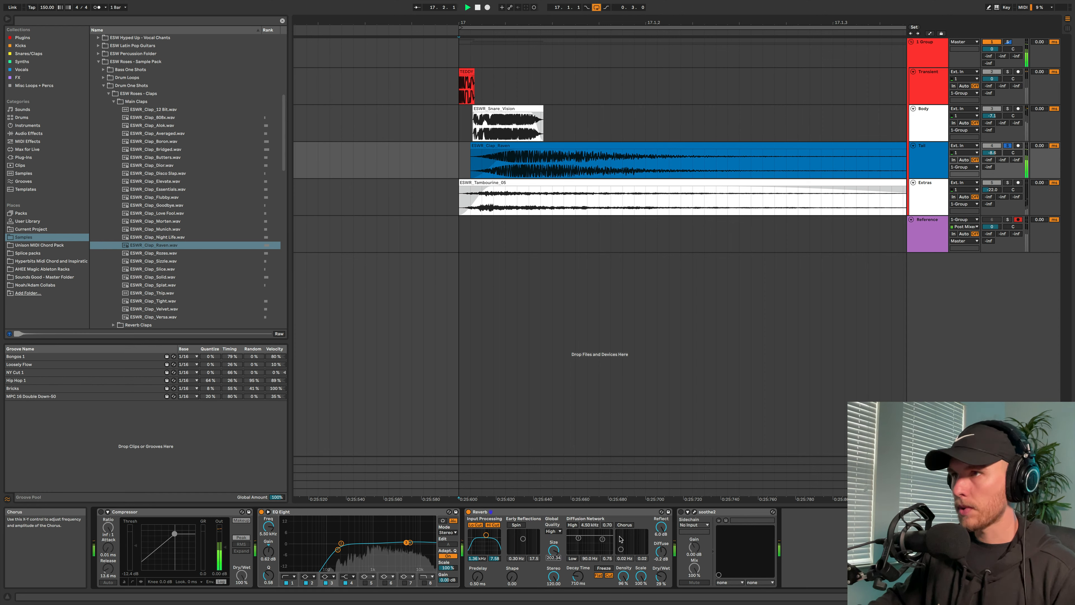
key("space")
key("space")
key("space")
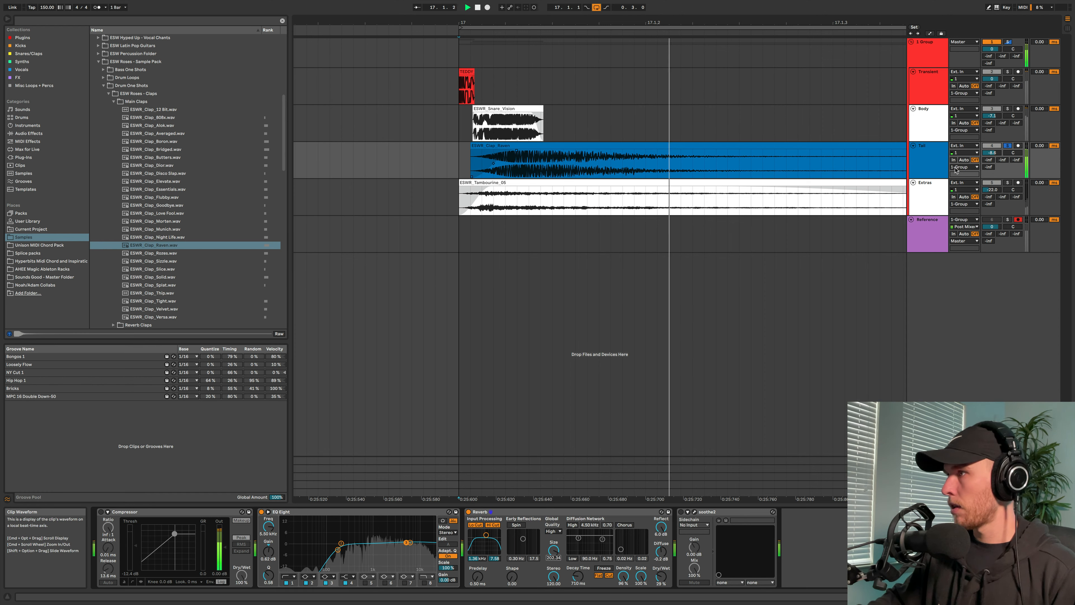
key("space")
Audition the ESWR_Tambourine_05 clip with the Extras track soloed and set that track's volume to -19.4 dB
left_click(1010, 183)
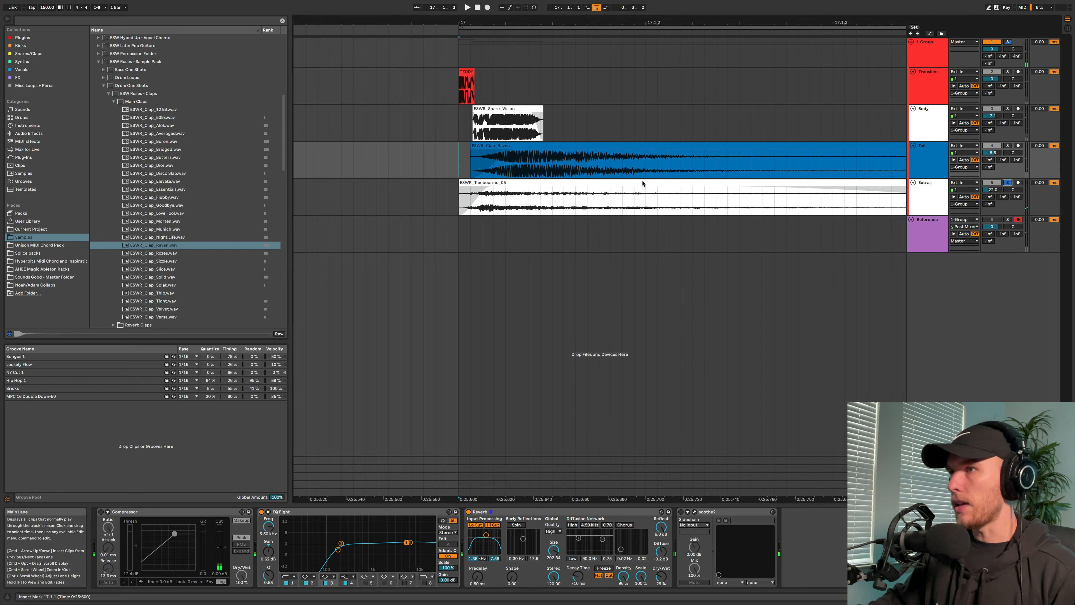
left_click(507, 182)
key("space")
scroll(508, 183, "right", 2)
key("space")
key("space")
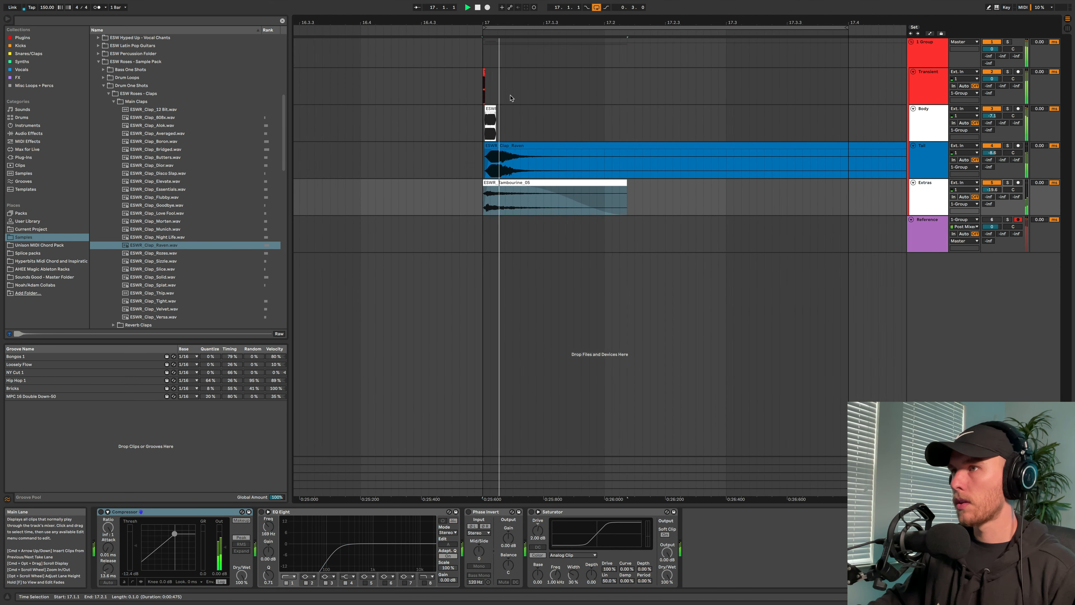
Play all layers together and trim the Tail clip to end at the loop end at 17.4
scroll(511, 99, "down", 3)
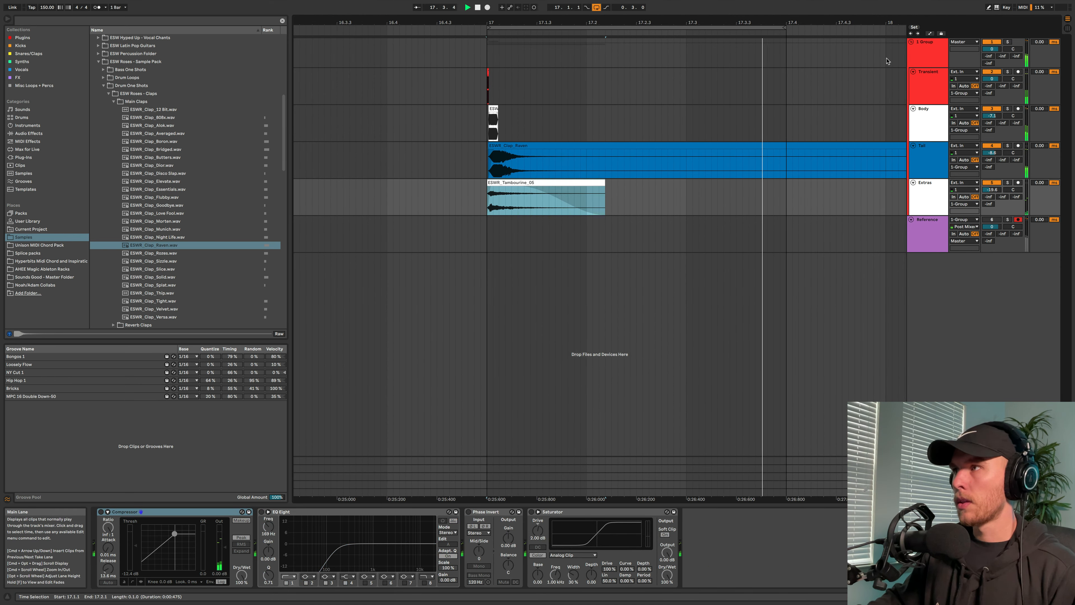
key("space")
mouse_move(784, 28)
left_mouse_down()
mouse_move(686, 36)
mouse_move(784, 33)
left_mouse_up()
left_click_drag(787, 166, 906, 167)
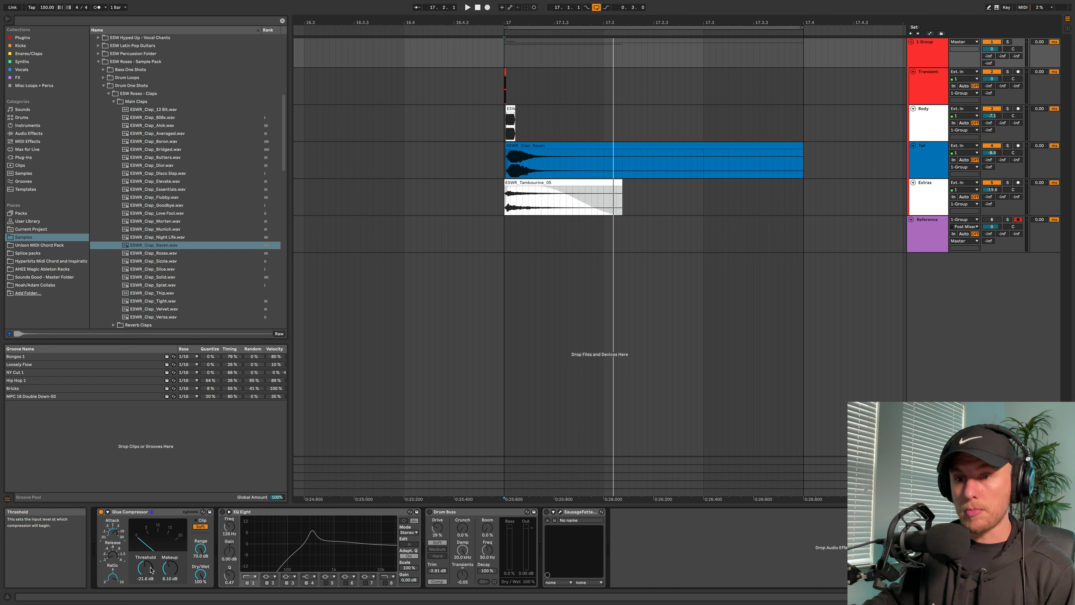
Set the makeup gain of the group's Glue Compressor to about 8.2 dB while repeatedly playing the full snare
key("space")
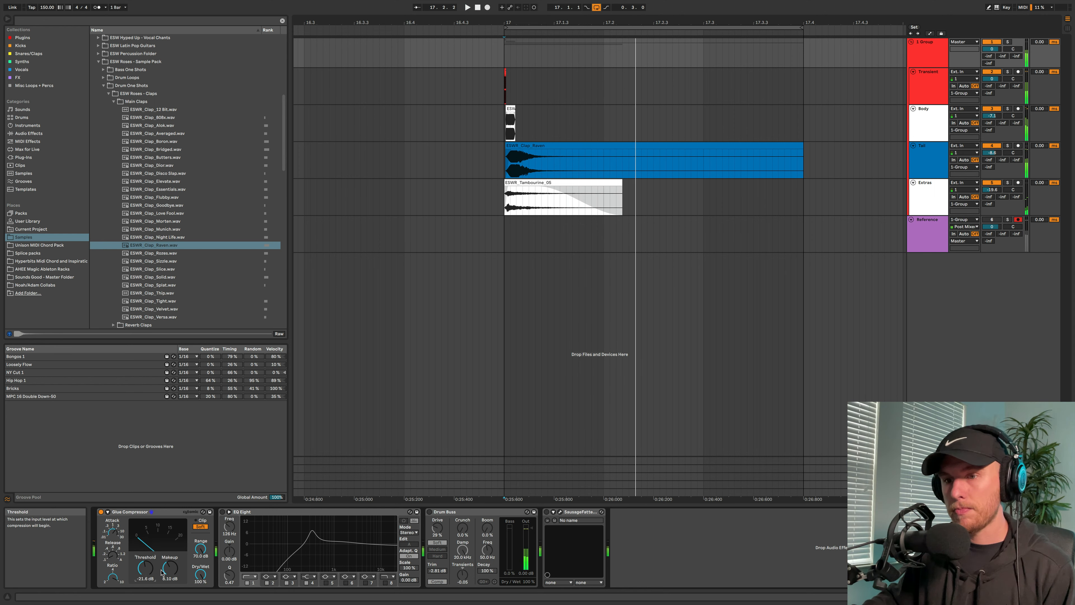
left_click_drag(174, 572, 173, 574)
key("space")
key("space")
key("space")
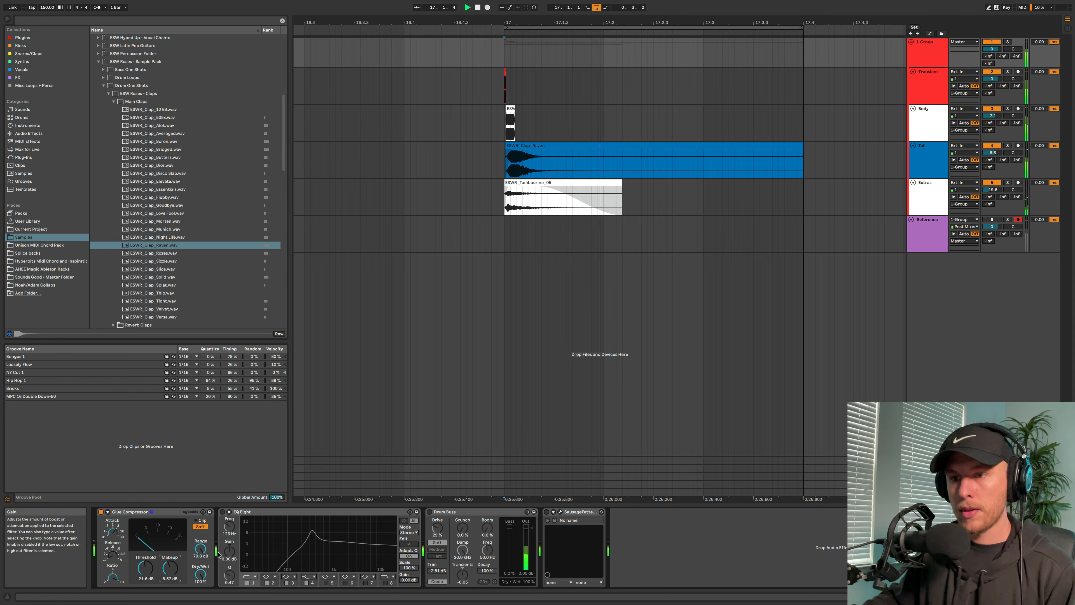
key("space")
key("space")
key("space")
key("space")
key("space")
key("space")
key("space")
key("space")
key("space")
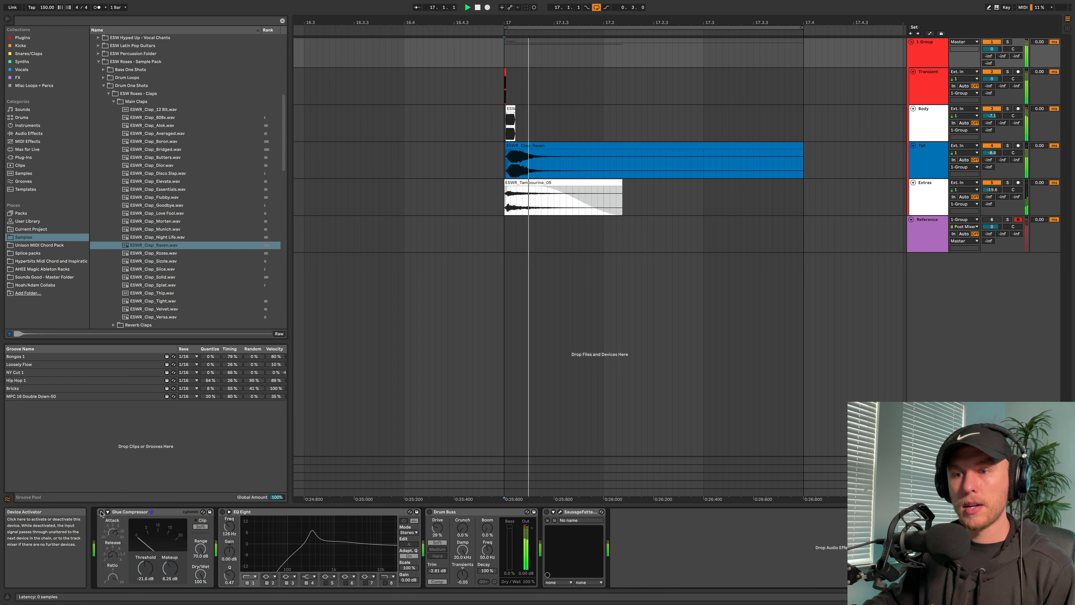
Compare the full snare with the group's Glue Compressor bypassed and active
left_click(101, 512)
left_click(101, 512)
key("space")
key("space")
key("space")
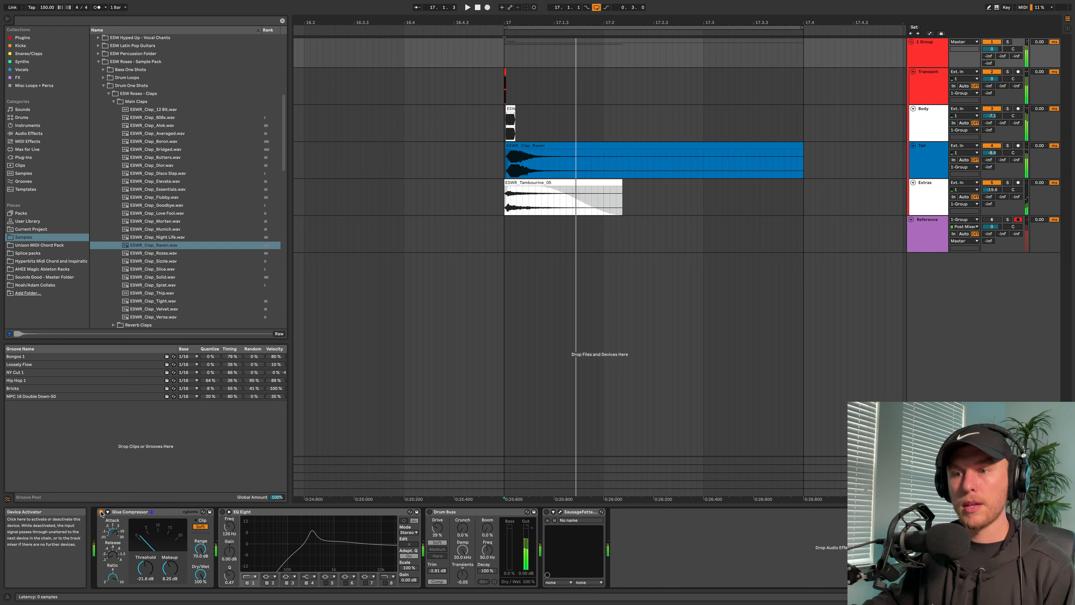
key("space")
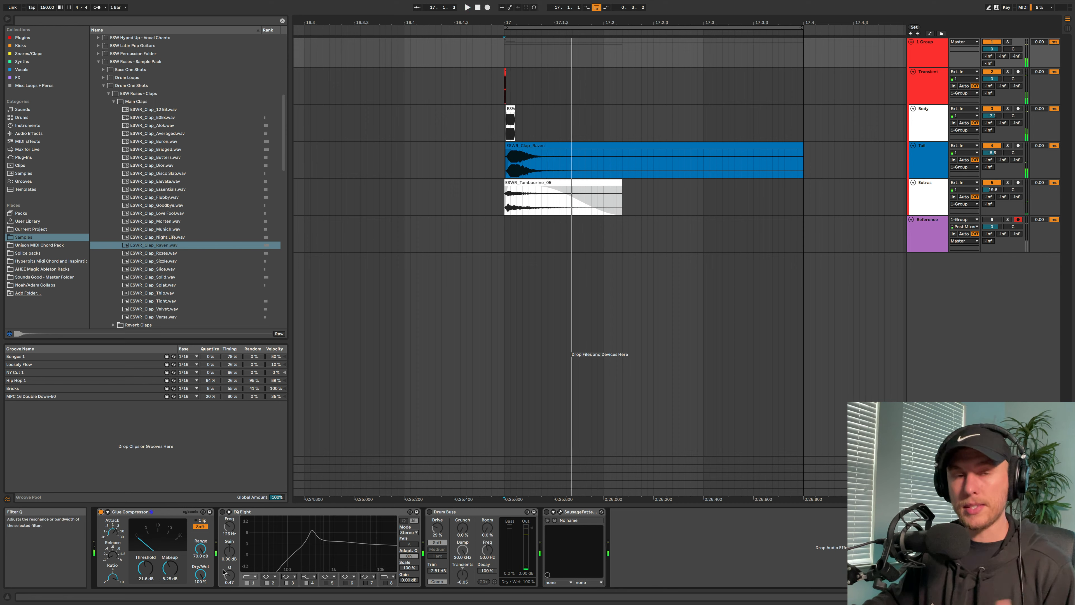
key("space")
key("space")
key("space")
key("space")
Raise the Glue Compressor's threshold to about -16.3 dB and replay the snare
mouse_move(146, 567)
left_mouse_down()
mouse_move(145, 556)
mouse_move(145, 569)
left_mouse_up()
key("space")
key("space")
key("space")
key("space")
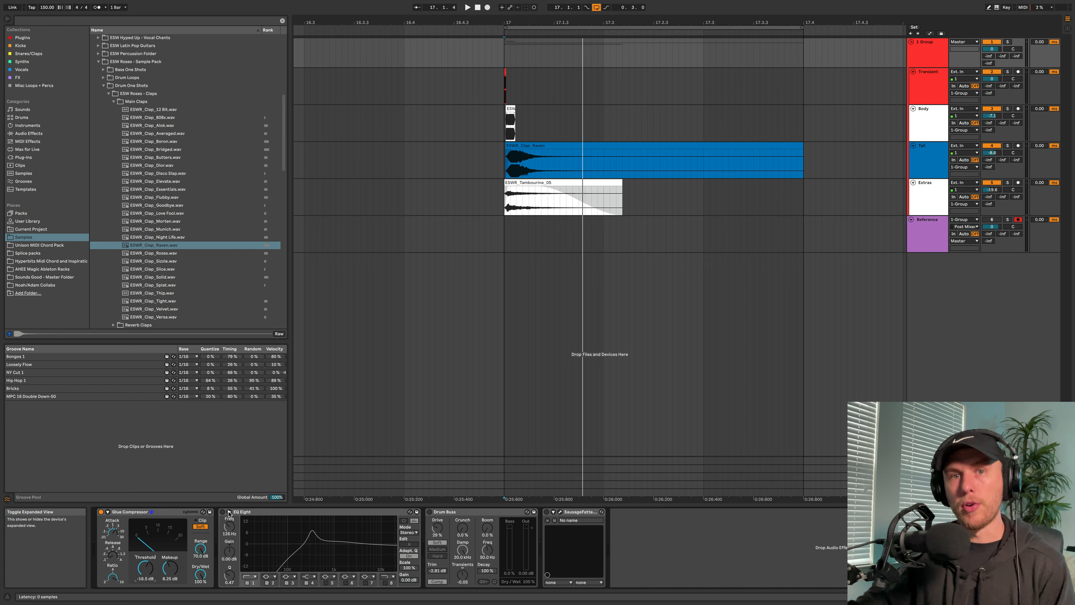
Activate the group's EQ Eight and boost its peak band about 7.31 dB near 352 Hz, checking the Body track's EQ for reference
left_click(222, 512)
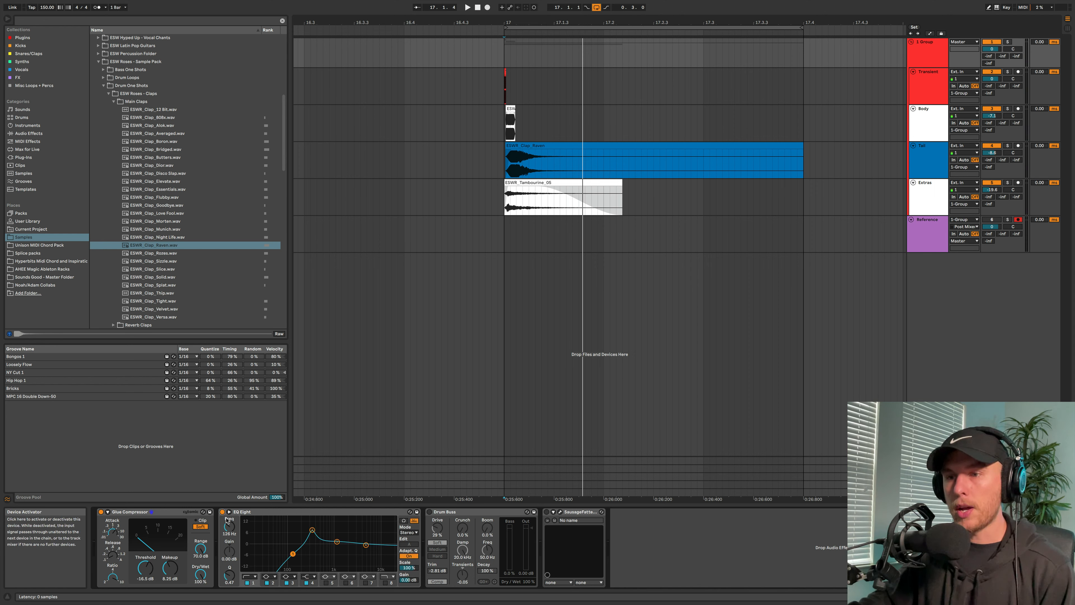
left_click_drag(313, 534, 314, 536)
key("space")
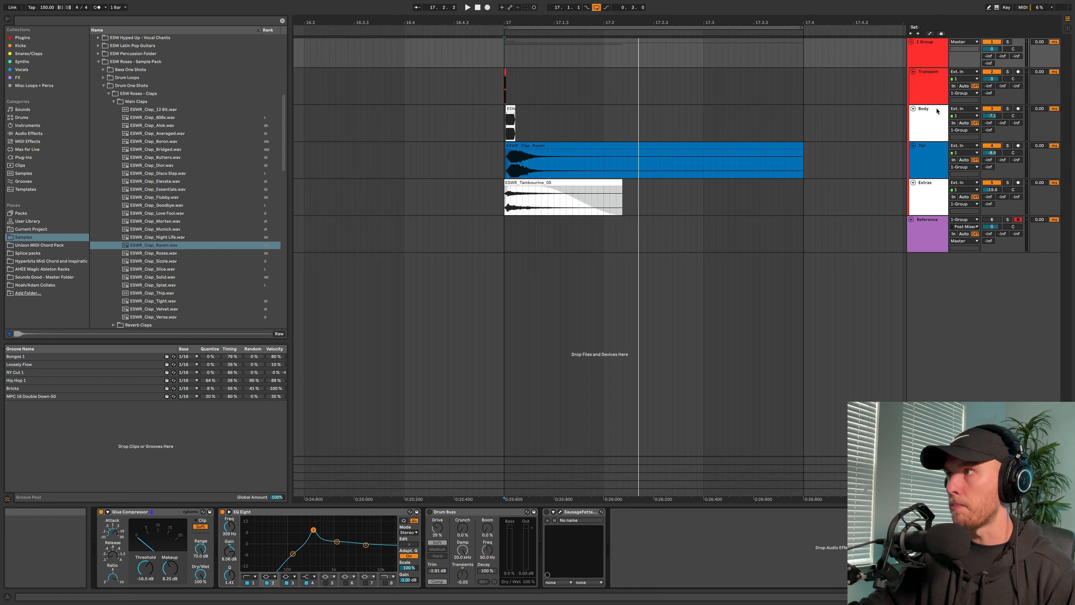
left_click(928, 116)
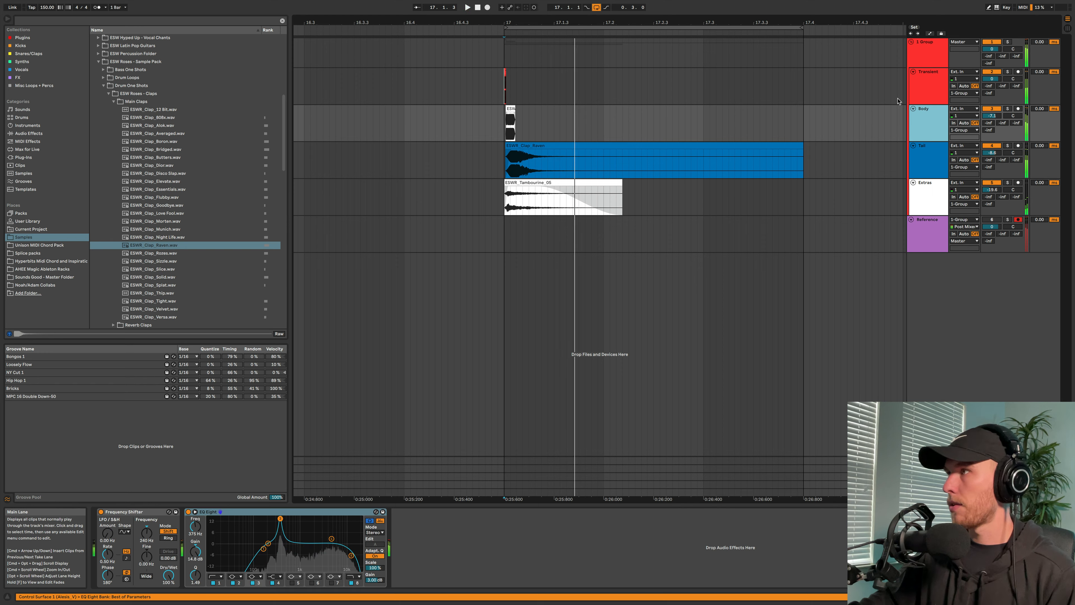
left_click(924, 61)
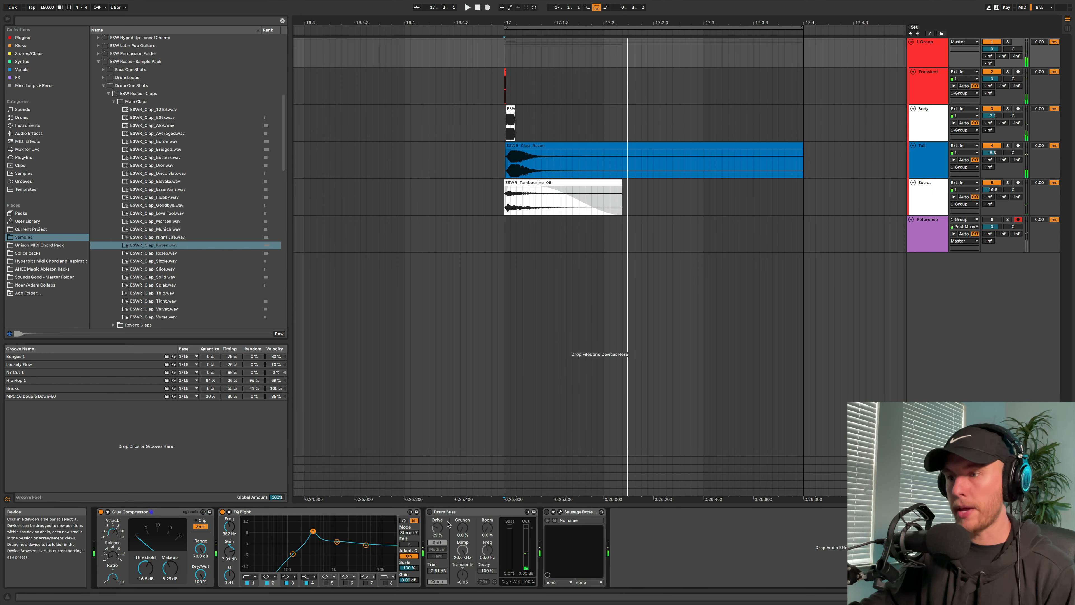
Activate the group's Drum Buss and lower its Trim to about -4.37 dB while playing the snare
left_click(435, 513)
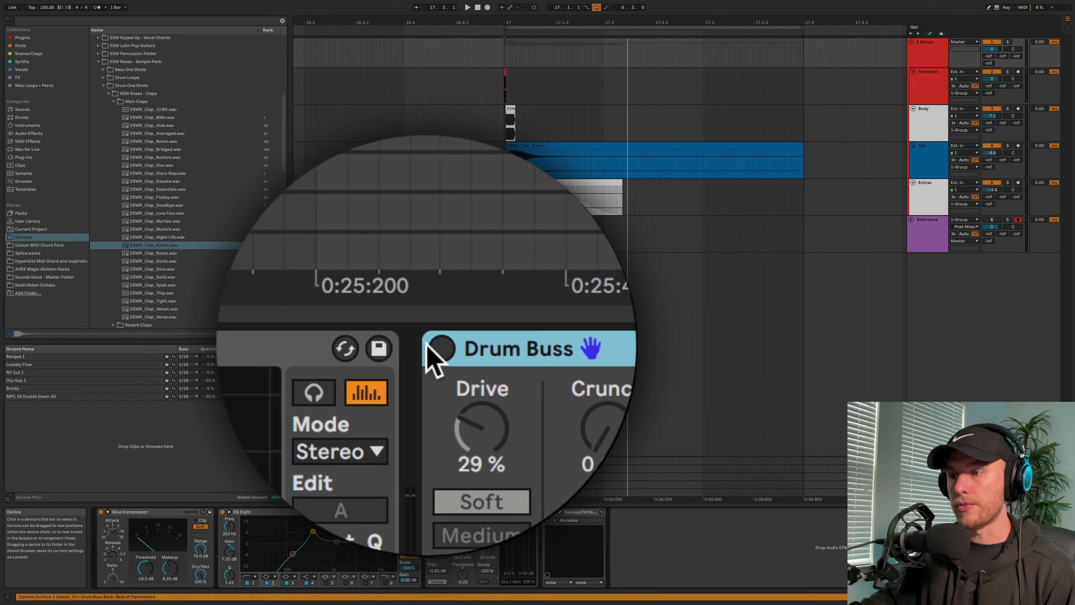
left_click(428, 345)
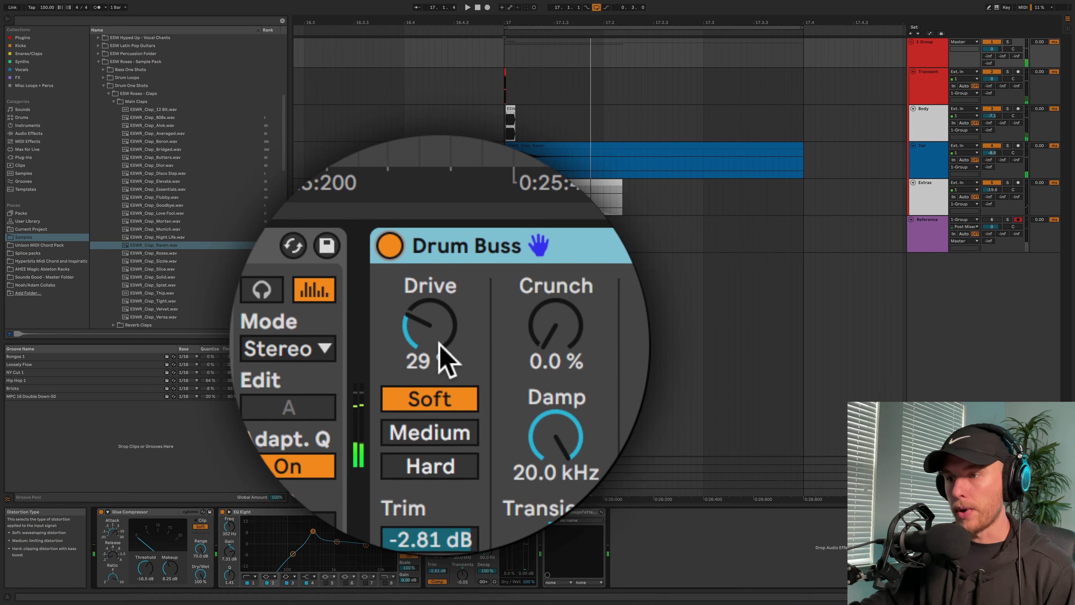
left_click(439, 342)
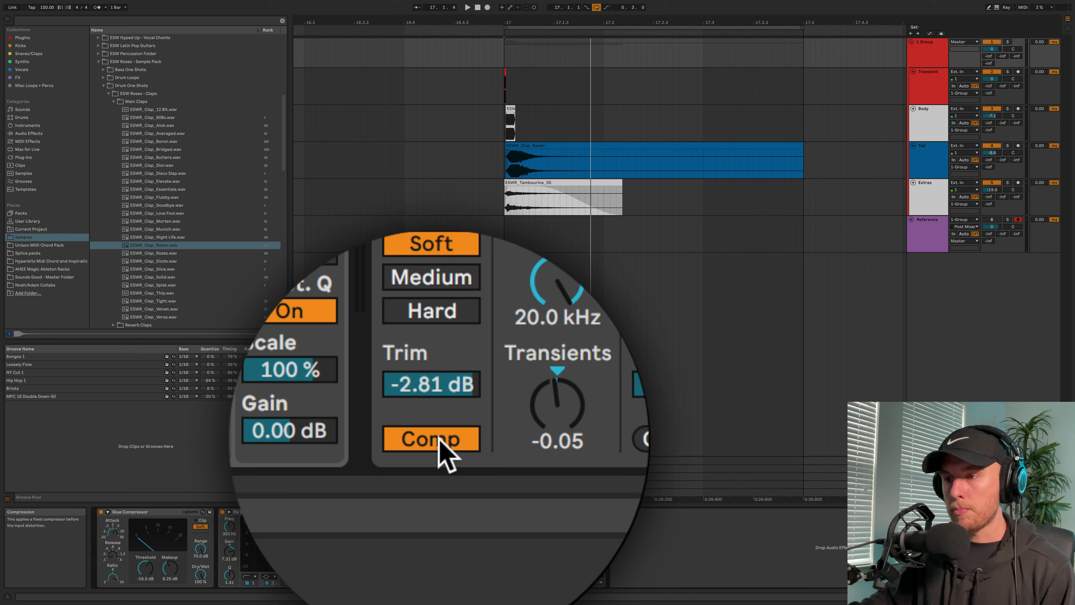
left_click(440, 391)
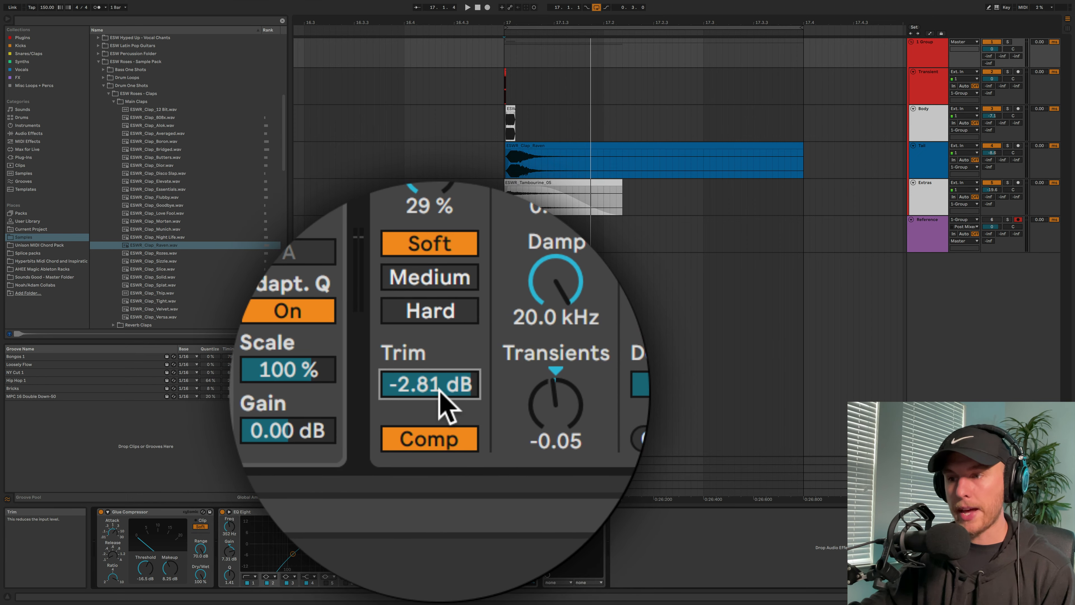
key("space")
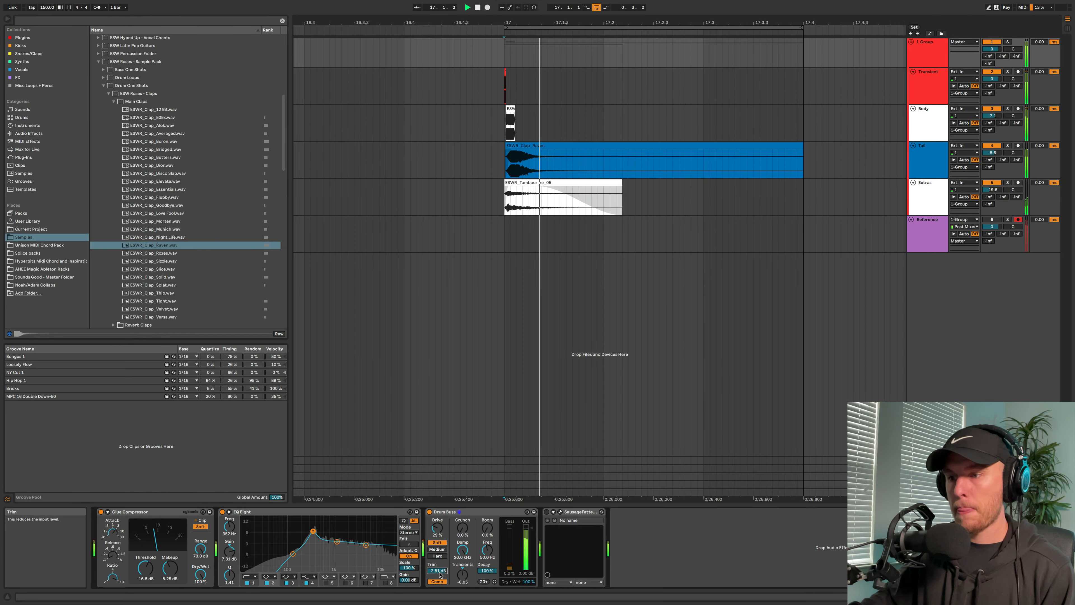
key("space")
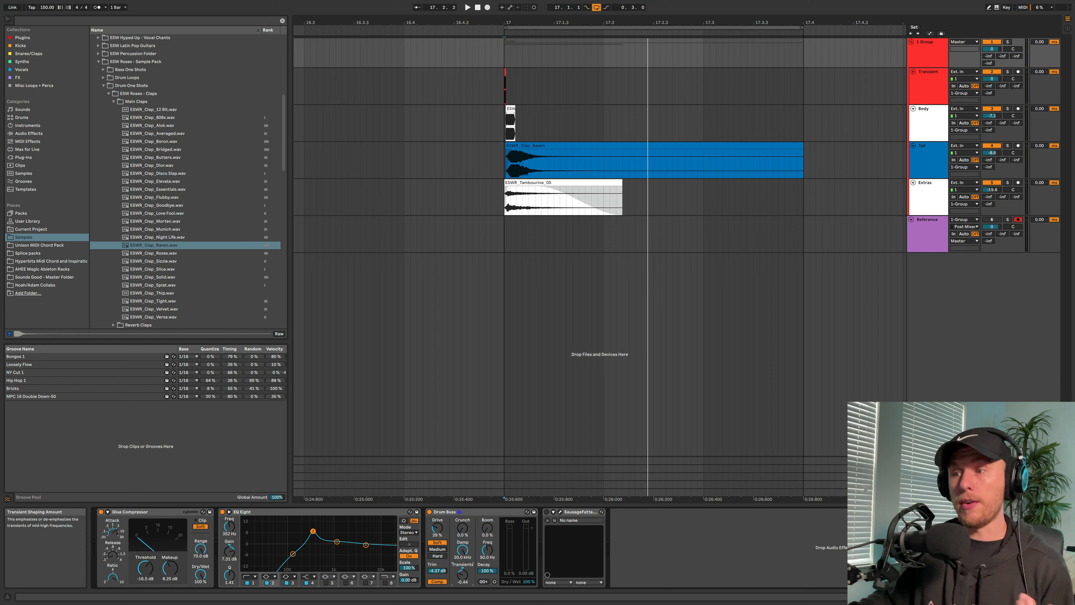
Raise the Drum Buss Transients amount to about 0.17 while repeatedly replaying the full snare
left_click_drag(462, 575, 462, 551)
key("space")
key("space")
key("space")
key("space")
key("space")
key("space")
key("space")
key("space")
key("space")
key("space")
key("space")
key("space")
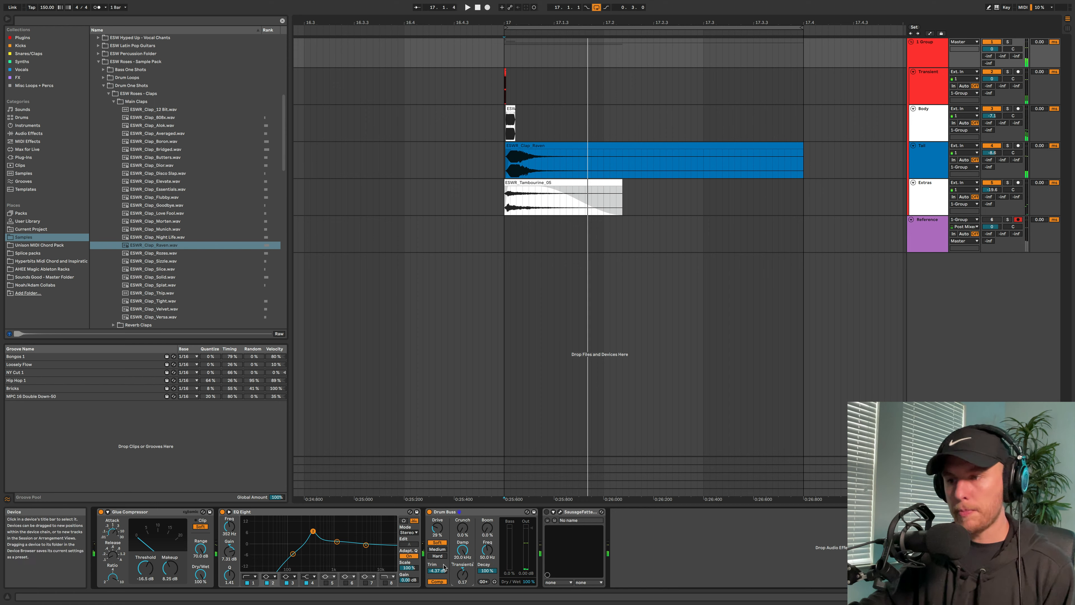
Activate Sausage Fattener on the group and adjust its Fatness and Color while playing the snare
left_click(560, 511)
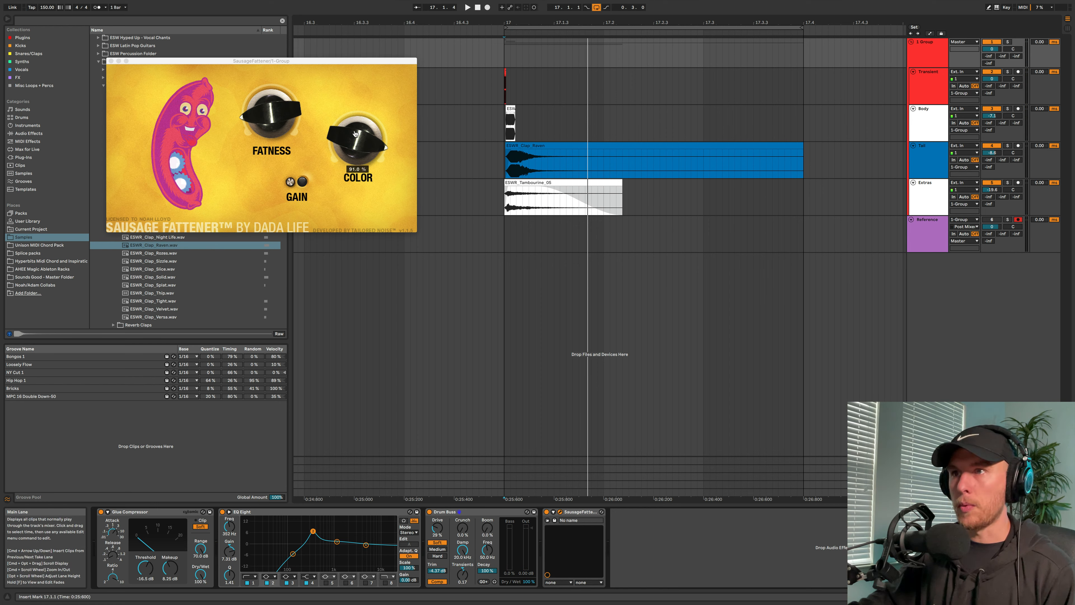
left_click(348, 140)
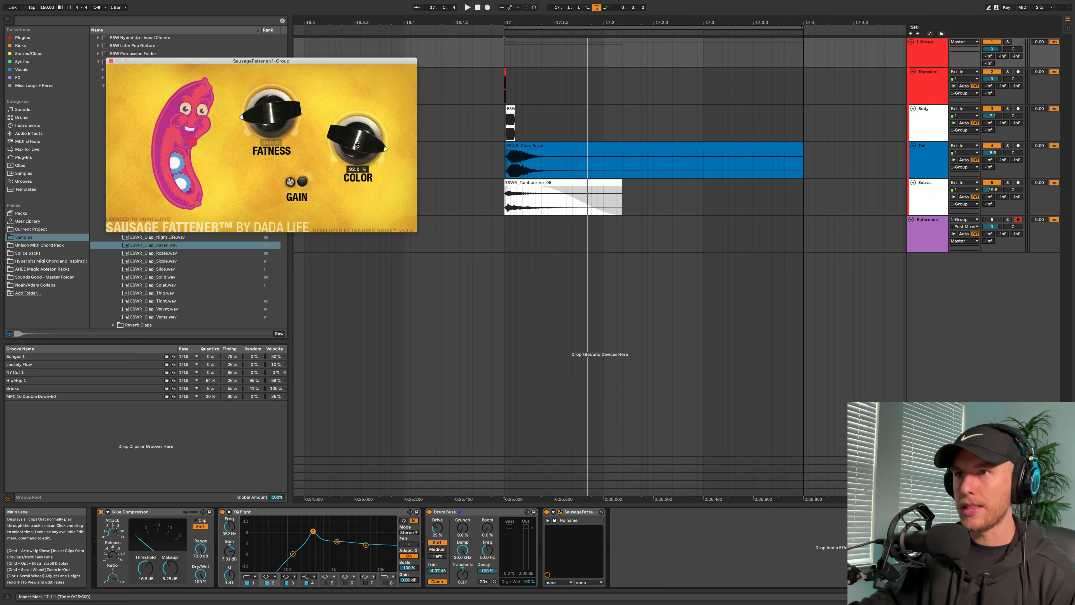
key("space")
left_click_drag(348, 146, 346, 164)
key("space")
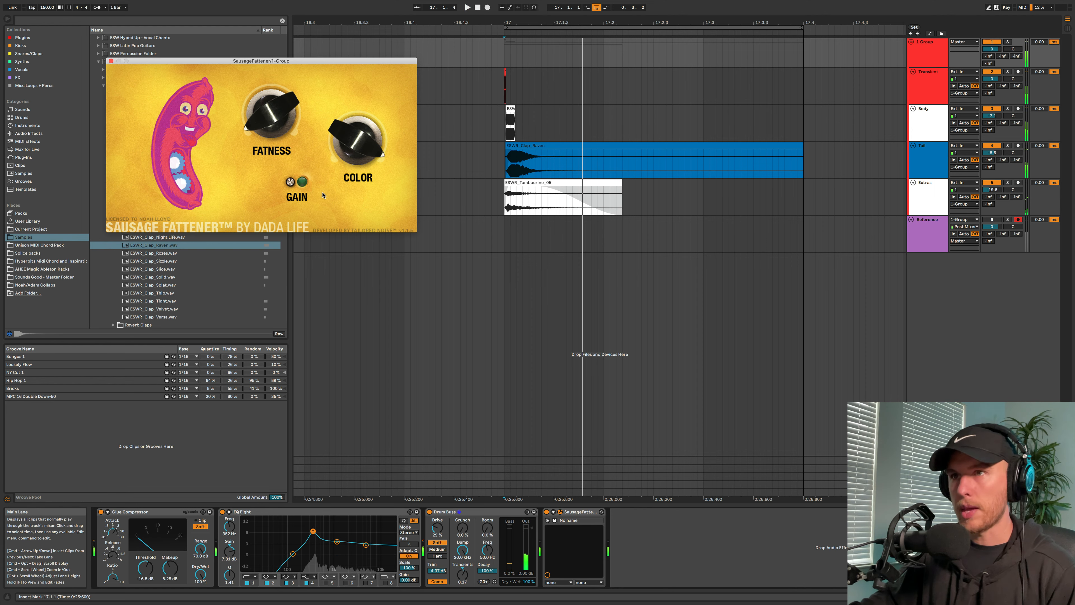
Set the Drum Buss Transients to 0.00, adjust the group's EQ peak to about 8.31 dB near 384 Hz, and replay from bar 17
key("space")
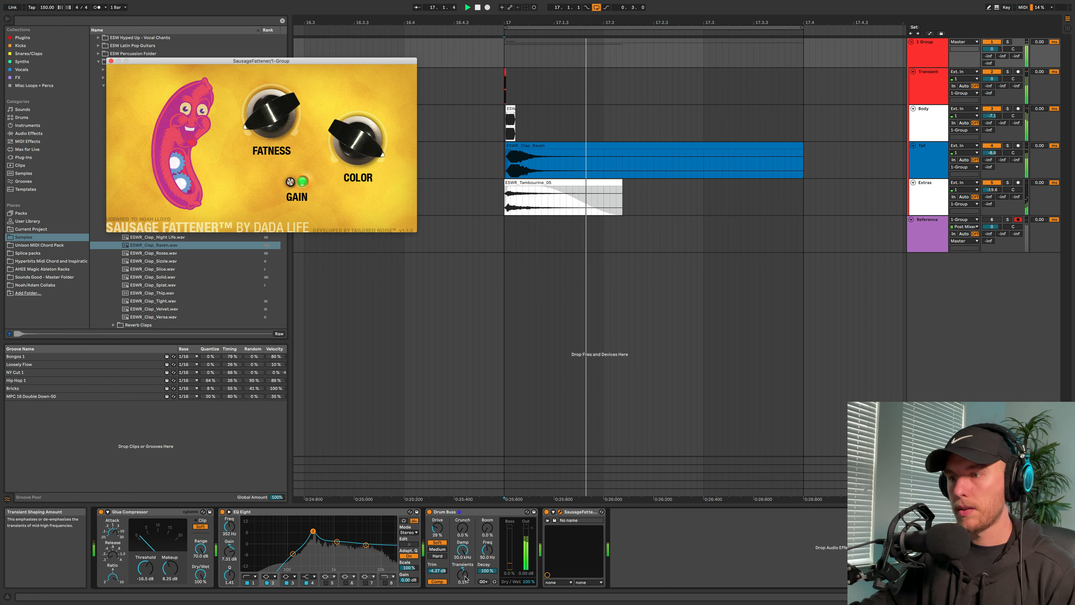
left_click_drag(463, 574, 462, 577)
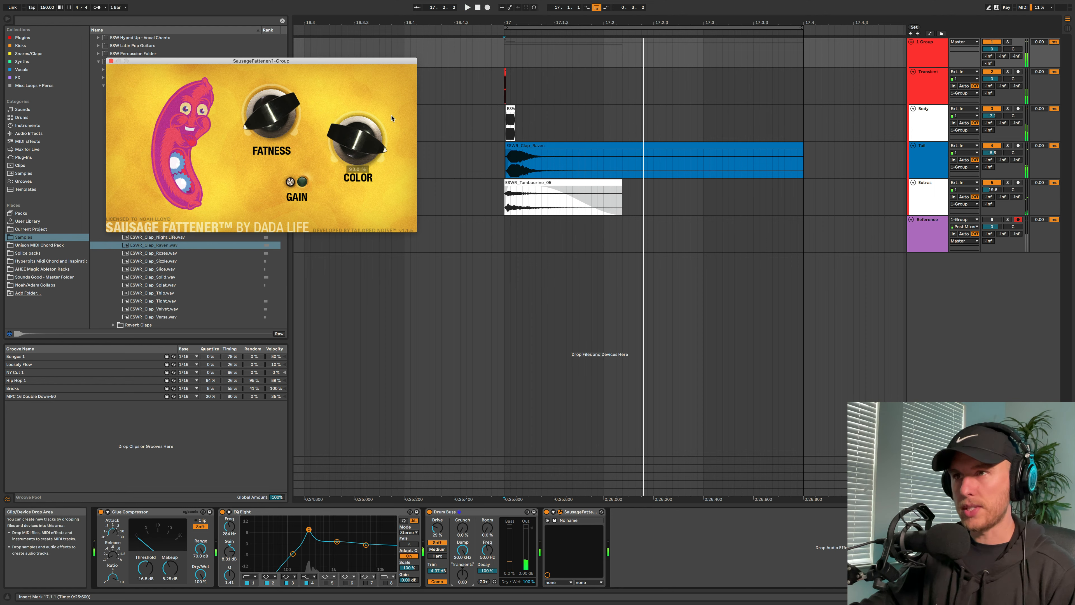
left_click(491, 85)
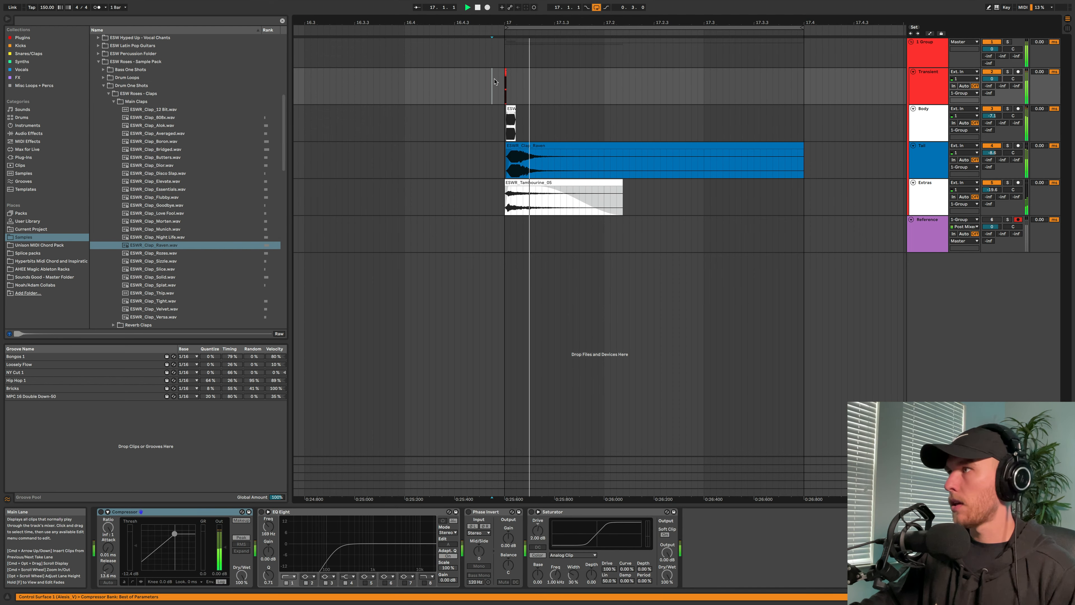
left_click(505, 85)
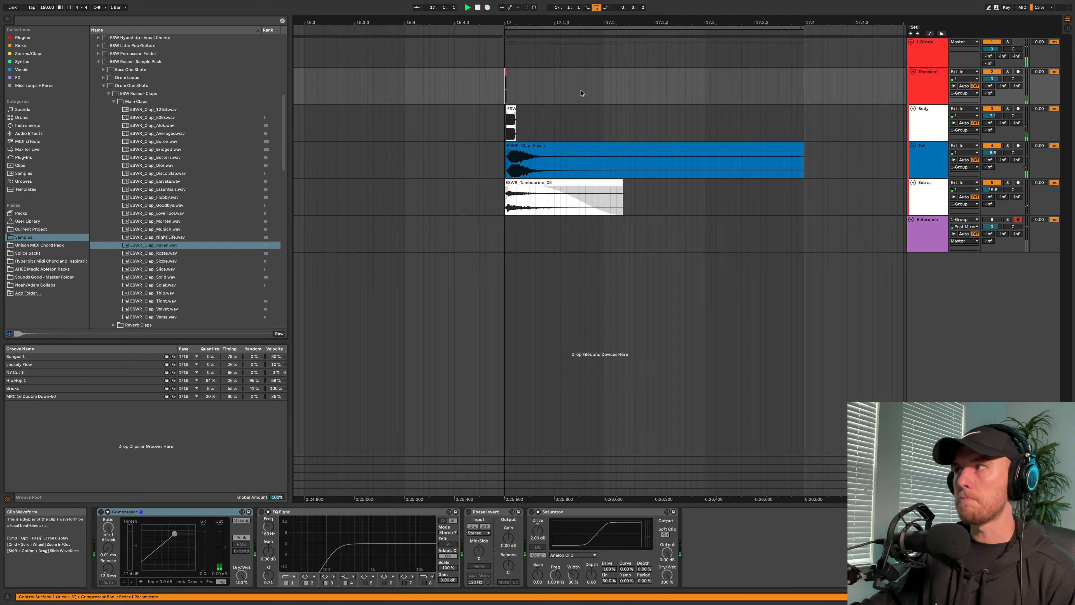
key("space")
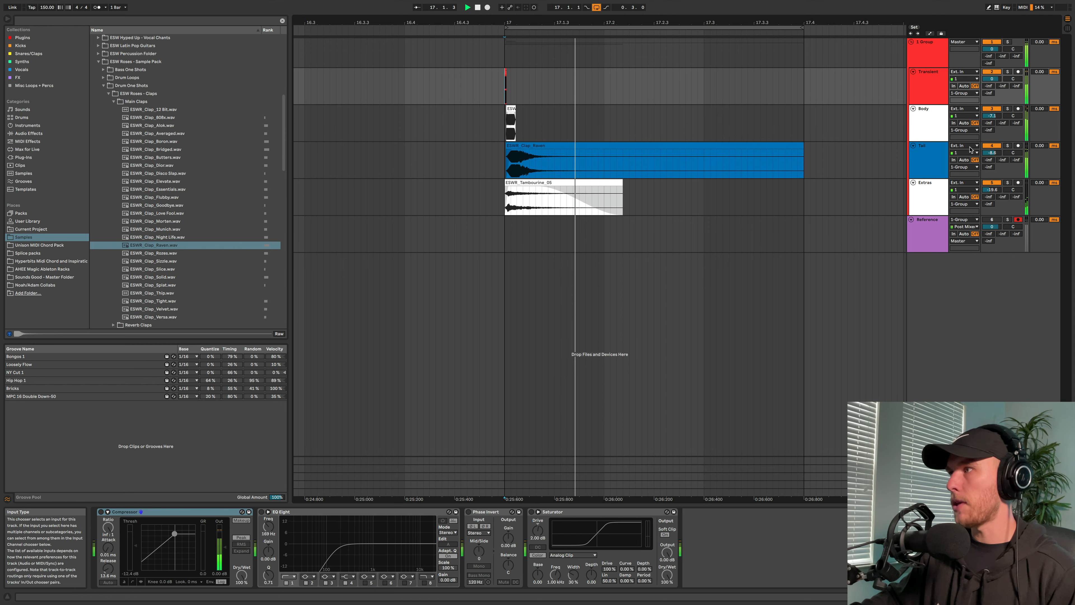
Lower the Tail track's volume to -11.0 dB and replay the snare
key("space")
left_click(991, 153)
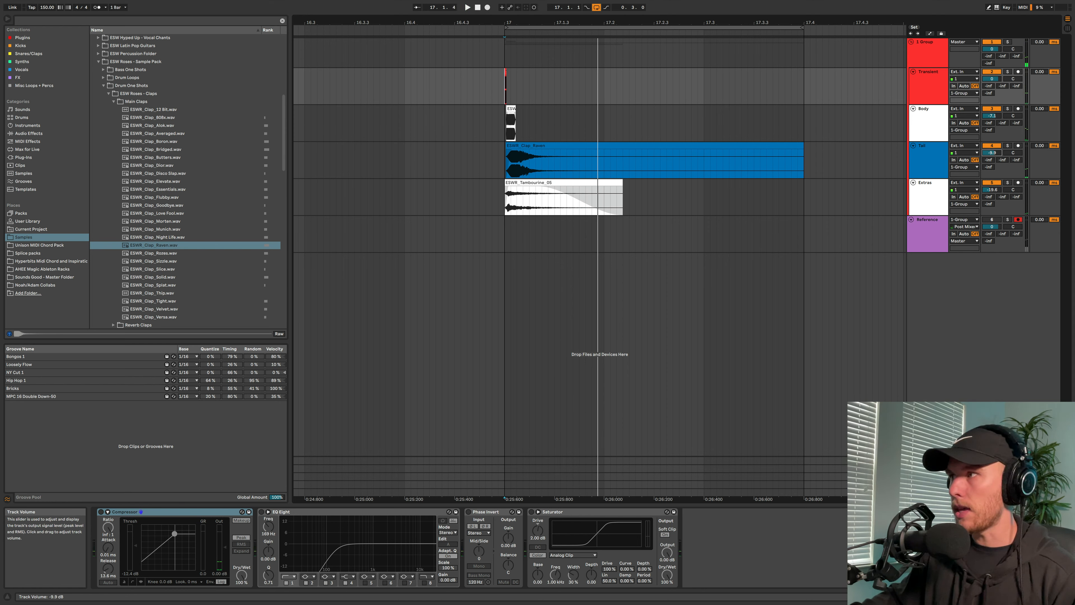
left_click_drag(992, 153, 992, 157)
left_click(928, 169)
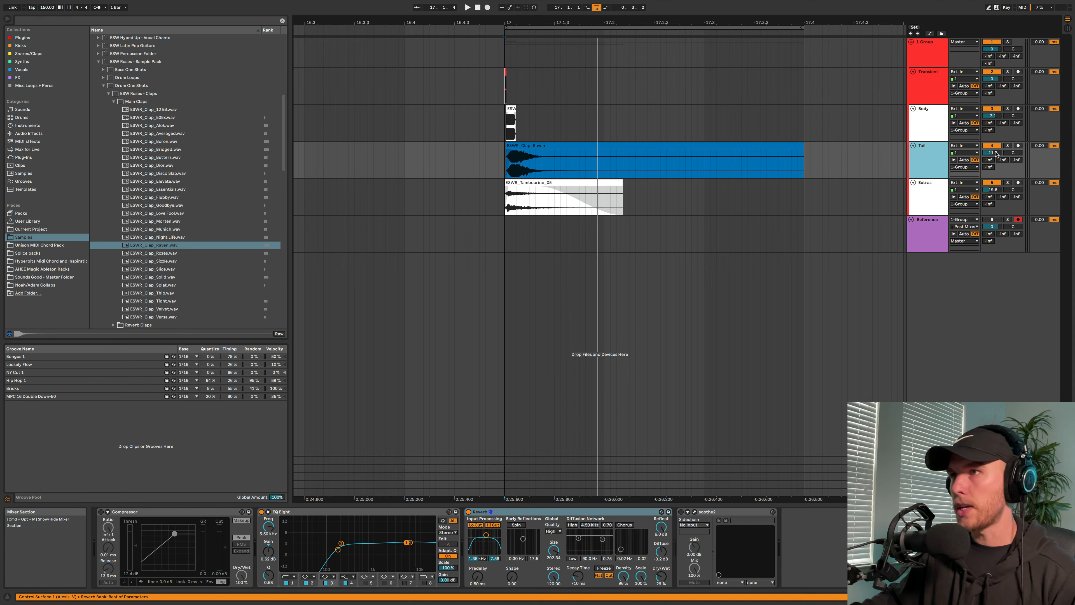
key("space")
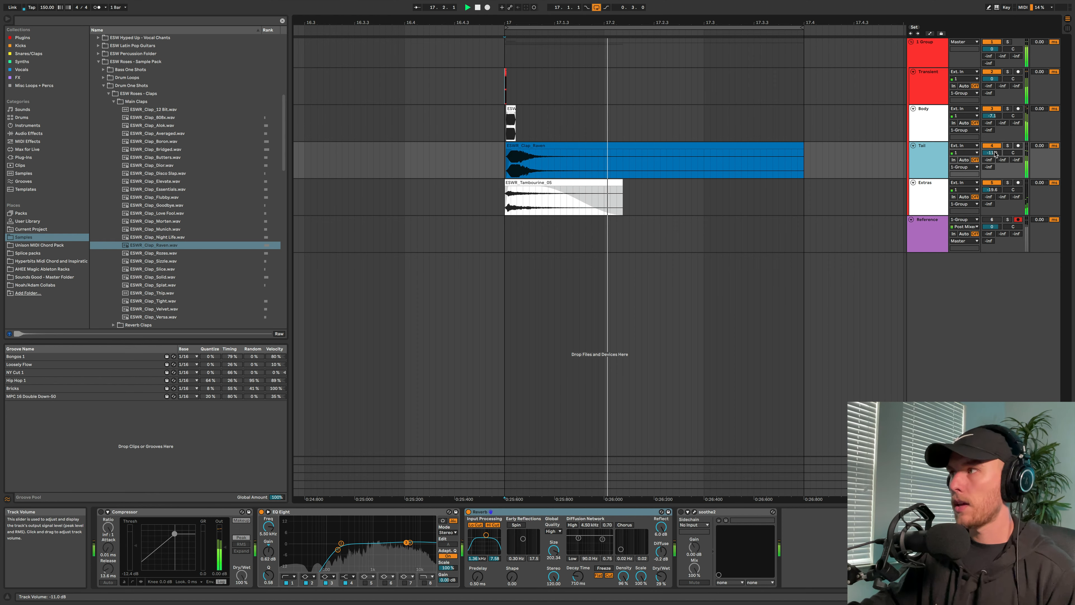
left_click(991, 152)
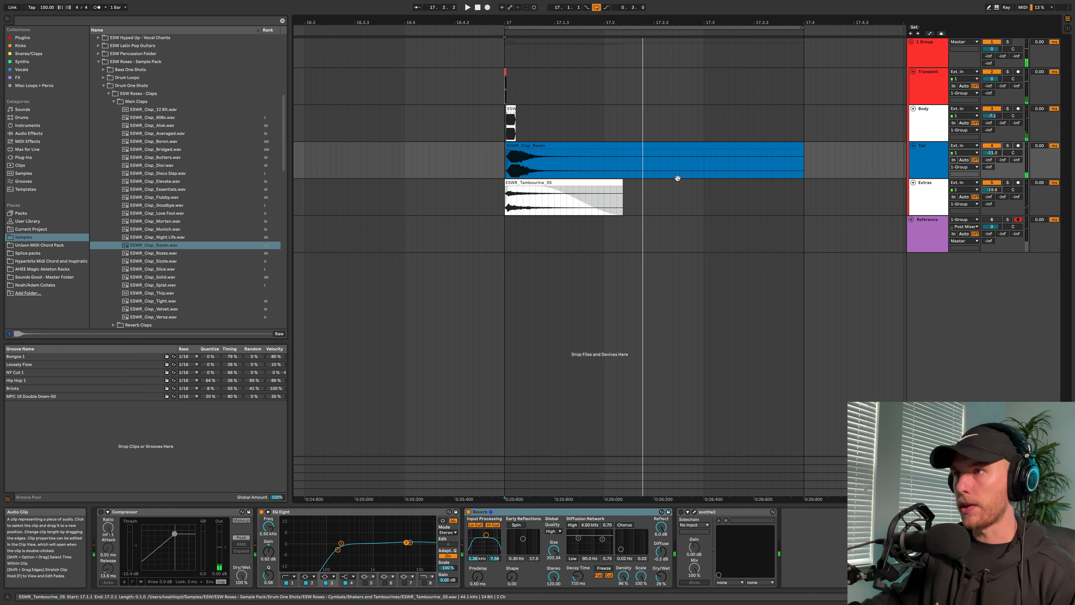
Raise the Extras track's volume to -15.8 dB and the Body track's volume to about -6.2 dB
left_click_drag(1000, 190, 999, 182)
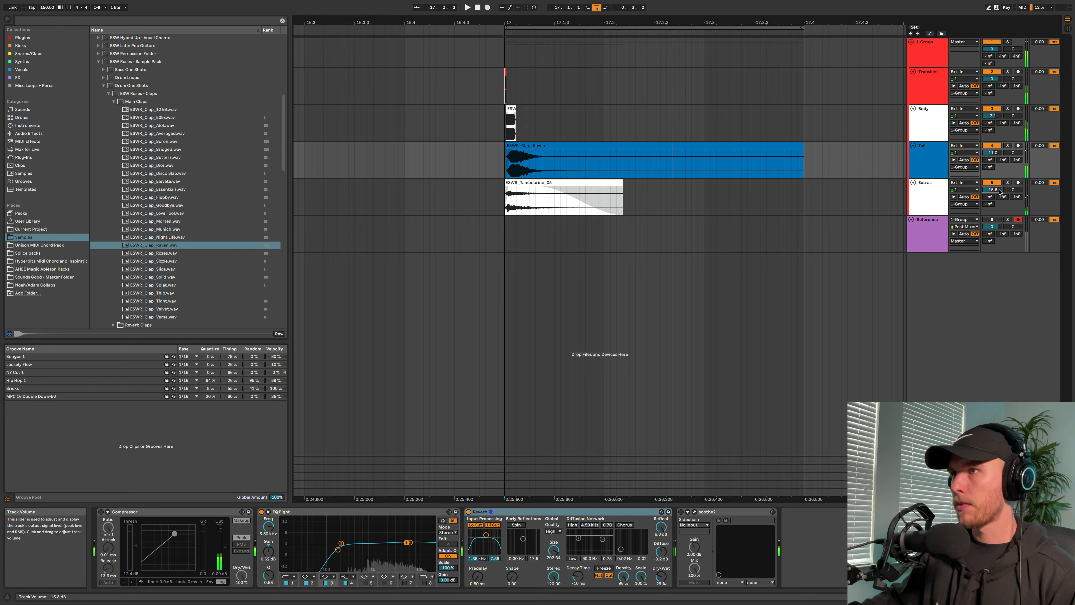
left_click_drag(993, 115, 992, 113)
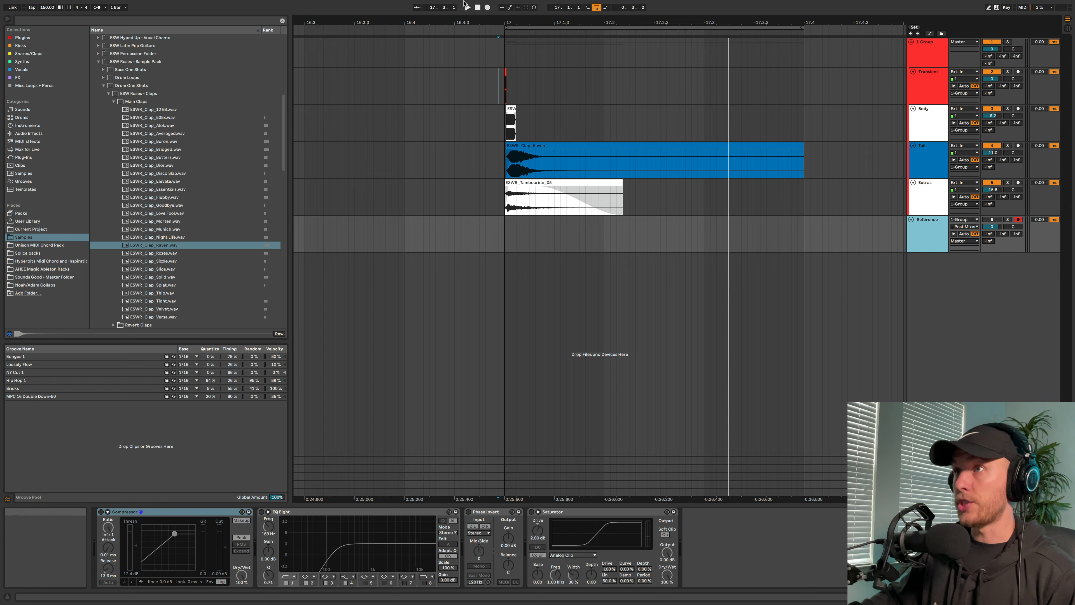
Record the group's processed snare onto the Reference track from the start of bar 17
left_click(505, 88)
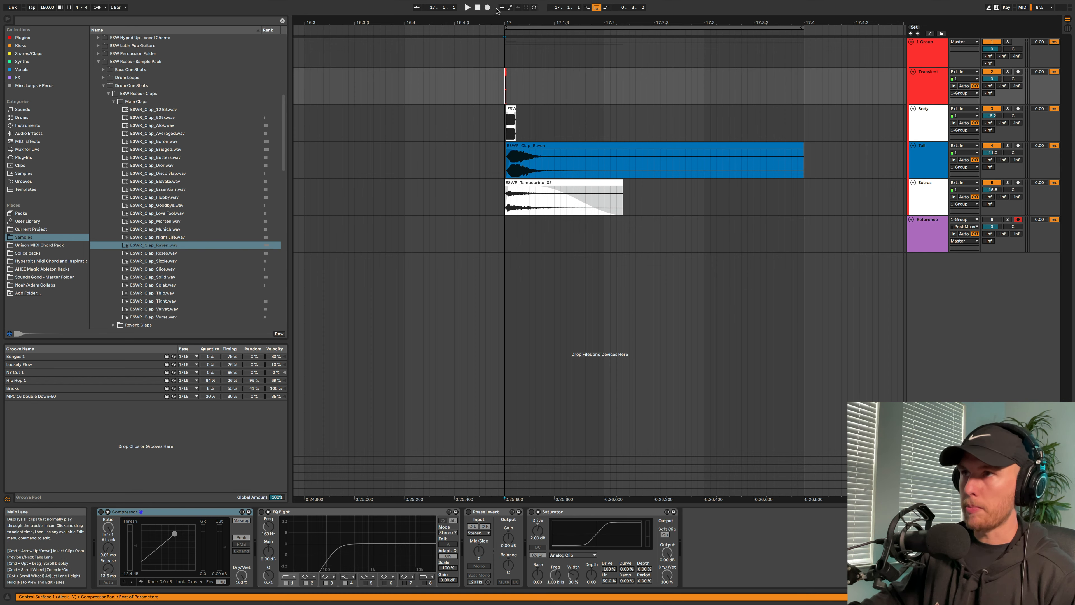
left_click(488, 8)
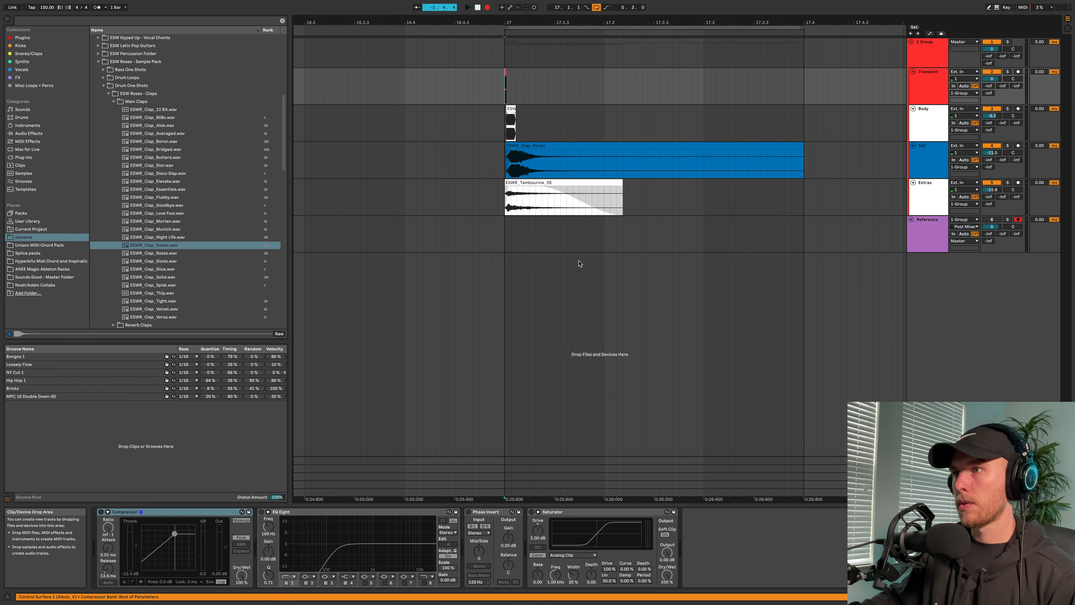
left_click(544, 220)
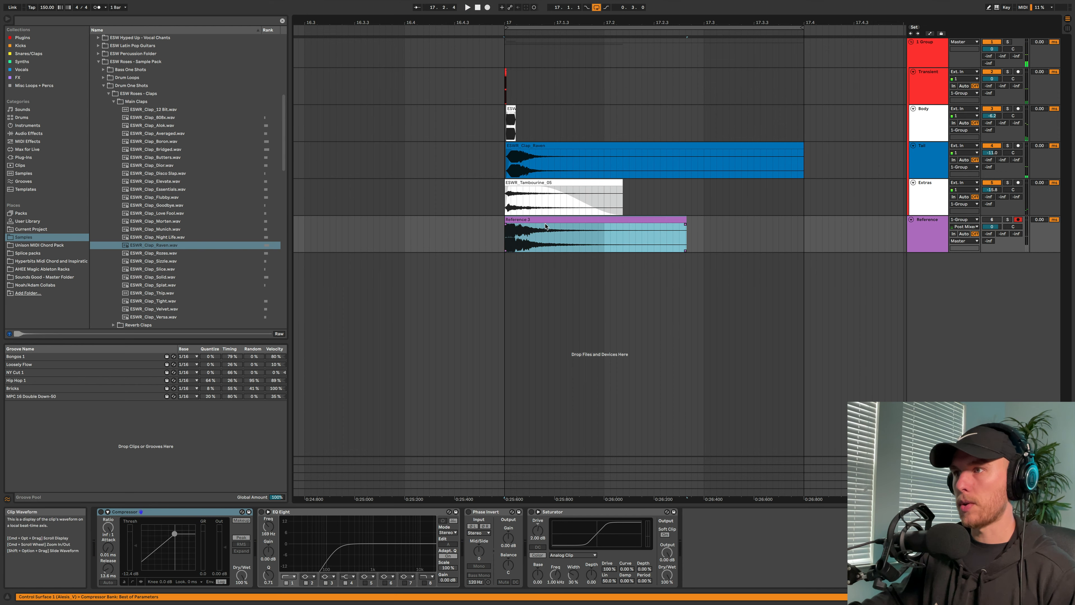
Move the new Reference recording to start at 16.3.1 and play it soloed
left_click_drag(543, 221, 344, 221)
key("space")
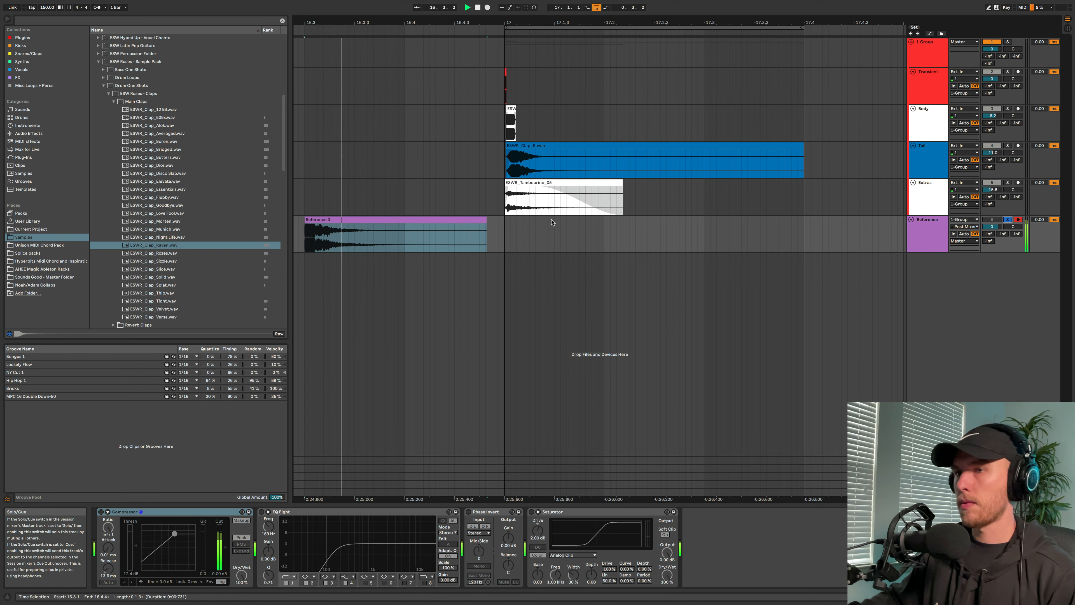
left_click(372, 221)
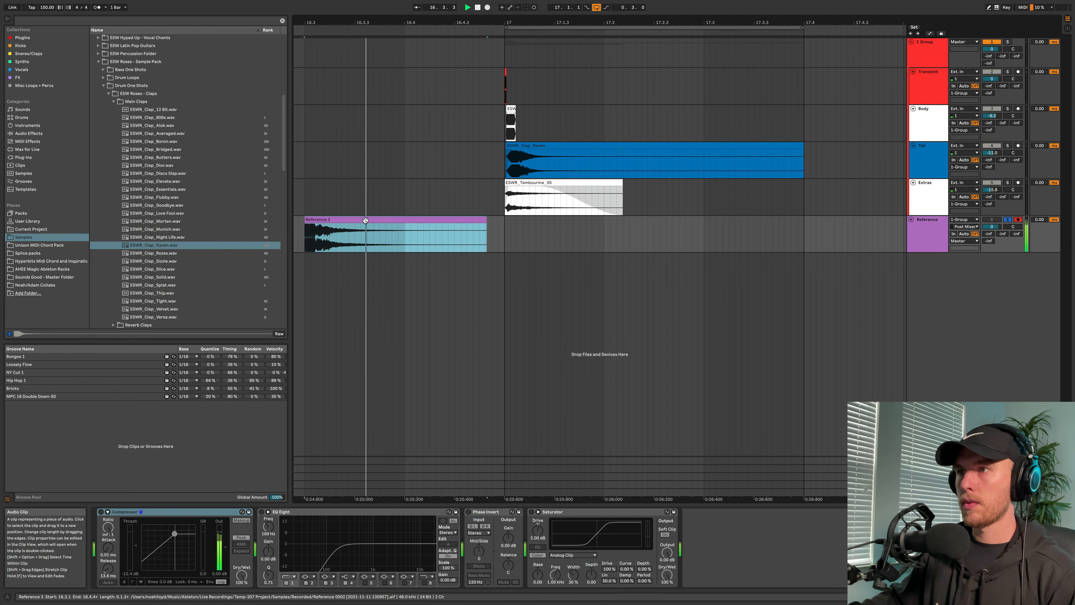
Show the Body track's device chain
left_click(926, 118)
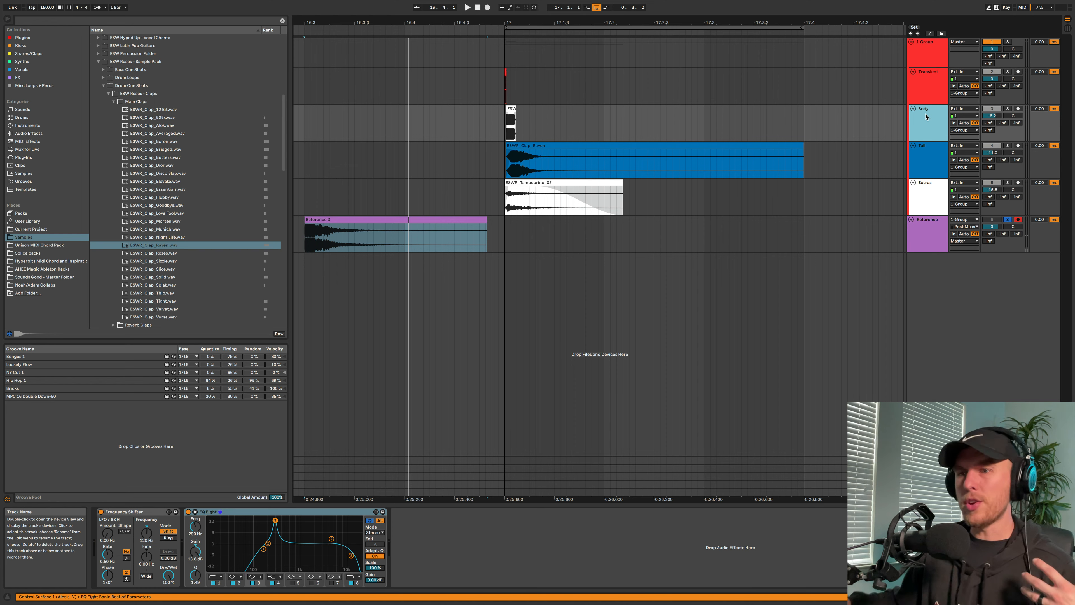